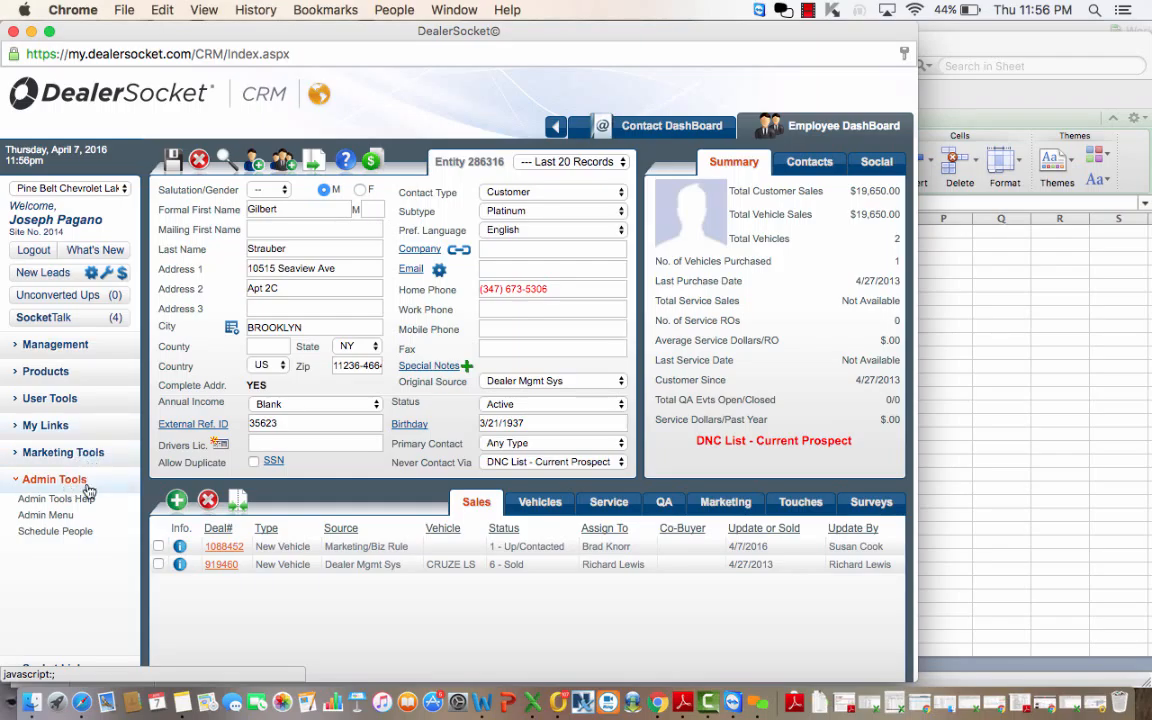
# - Open the contact import tool from the system administration options and keep the import profile set to Create New
pyautogui.click(62, 516)
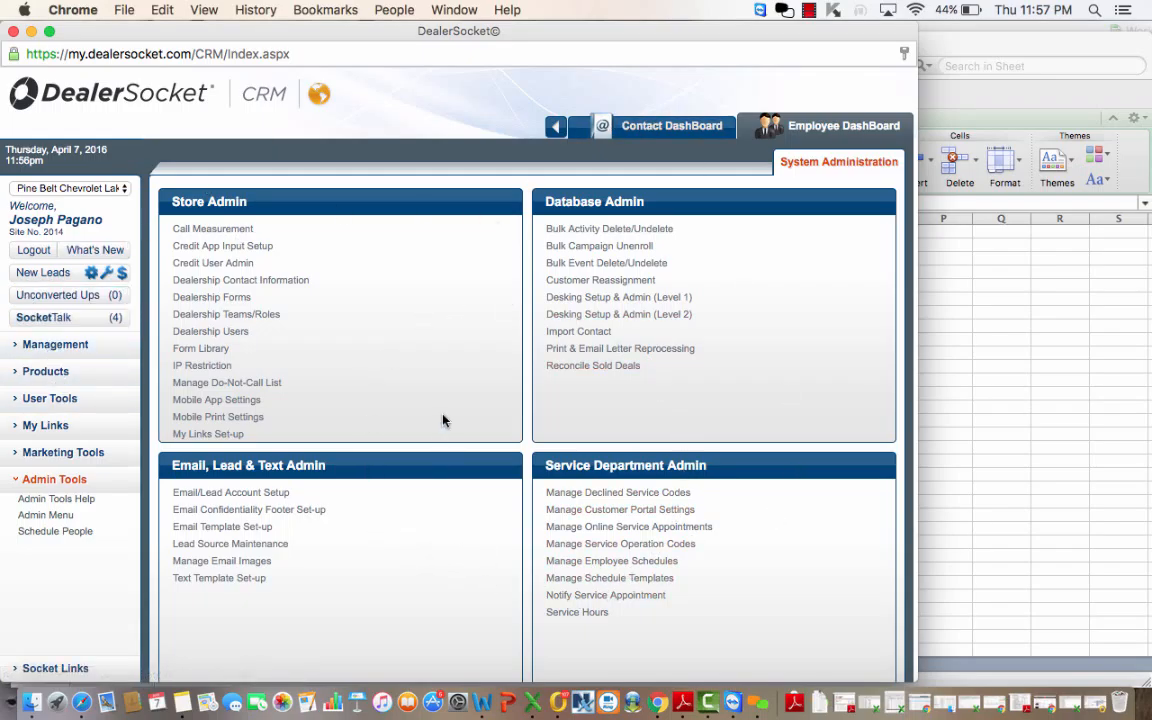
pyautogui.click(591, 338)
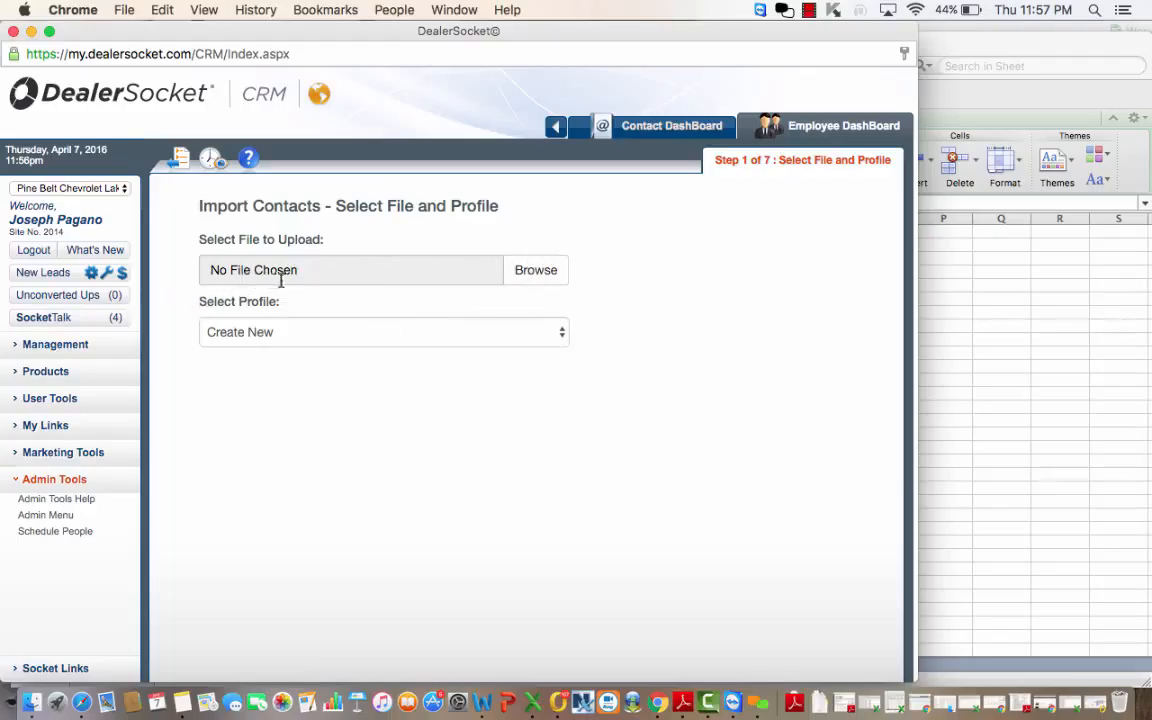
pyautogui.click(346, 341)
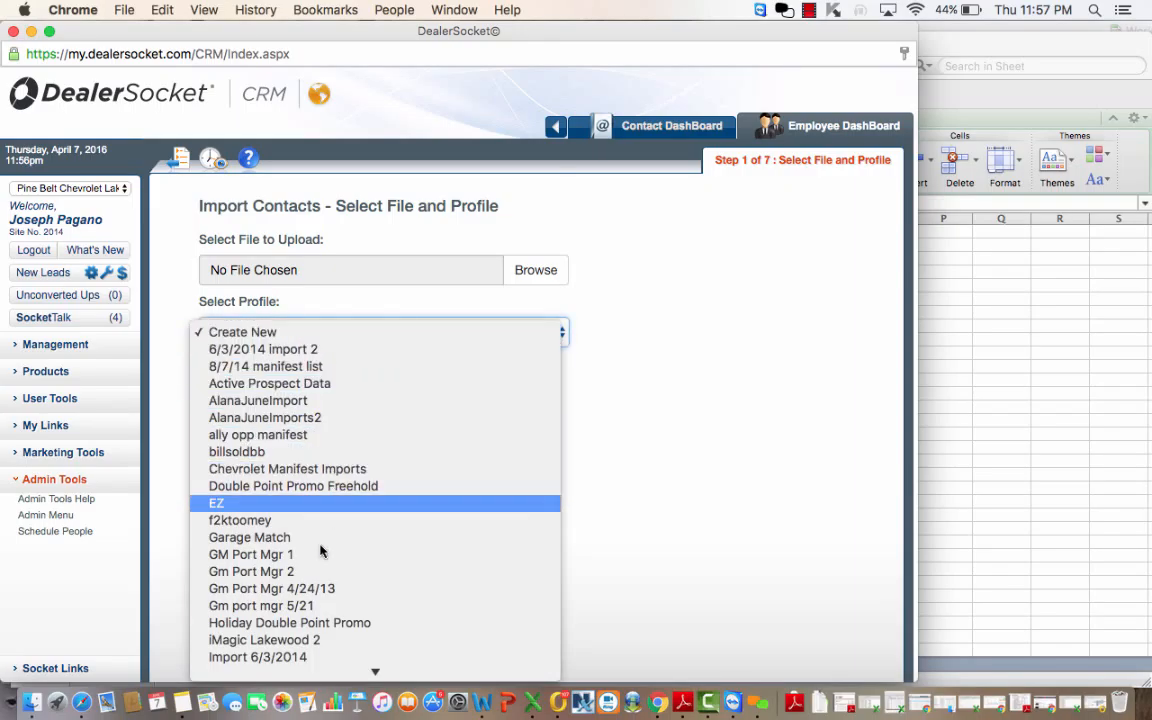
pyautogui.scroll(3, 312, 641)
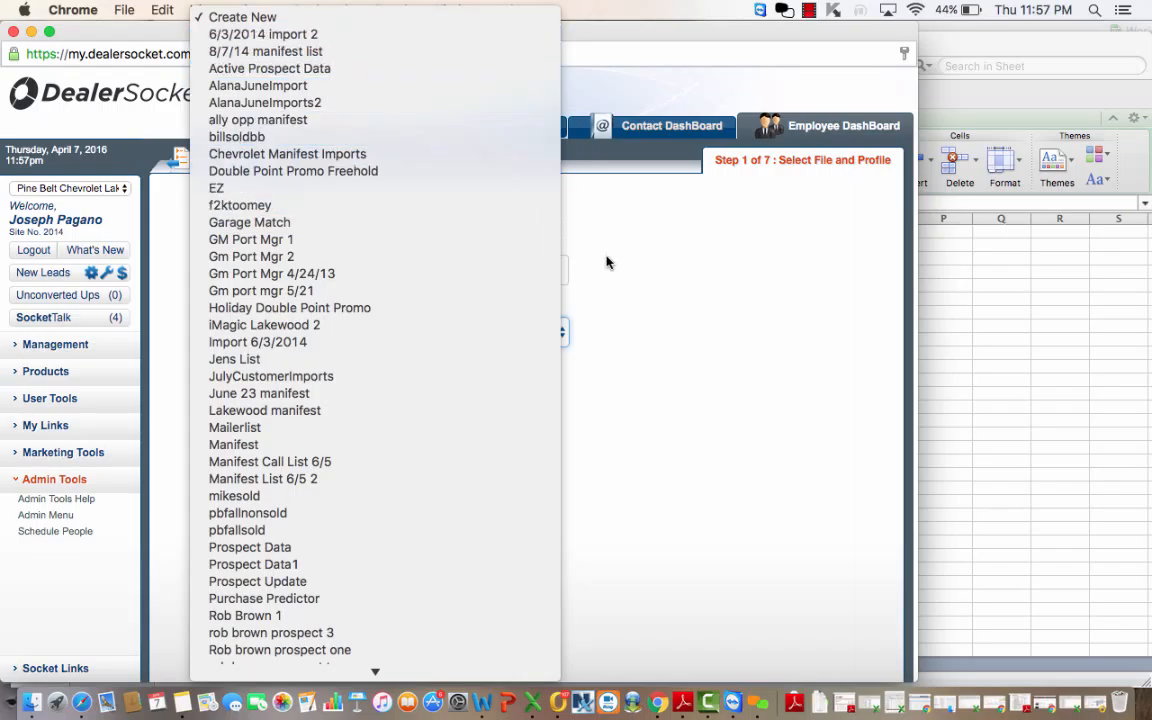
pyautogui.click(616, 289)
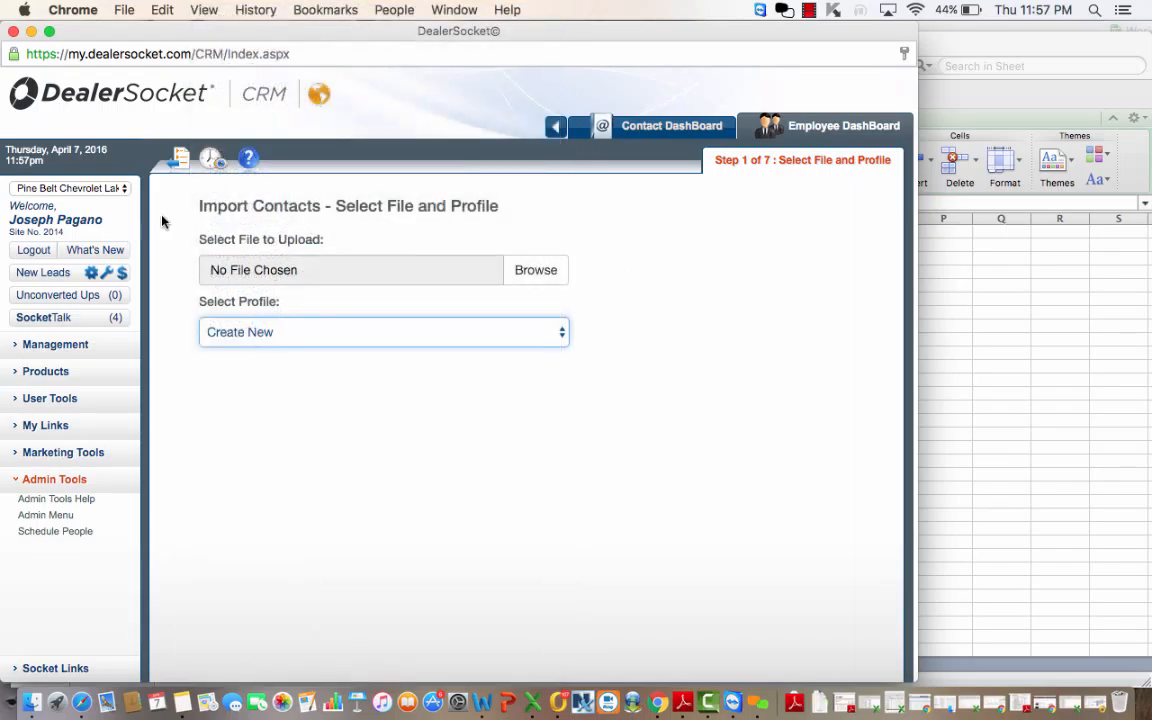
# - Choose MarchRetentionPineBelt.csv from the Documents folder as the upload file and continue to the import parameters
pyautogui.click(556, 276)
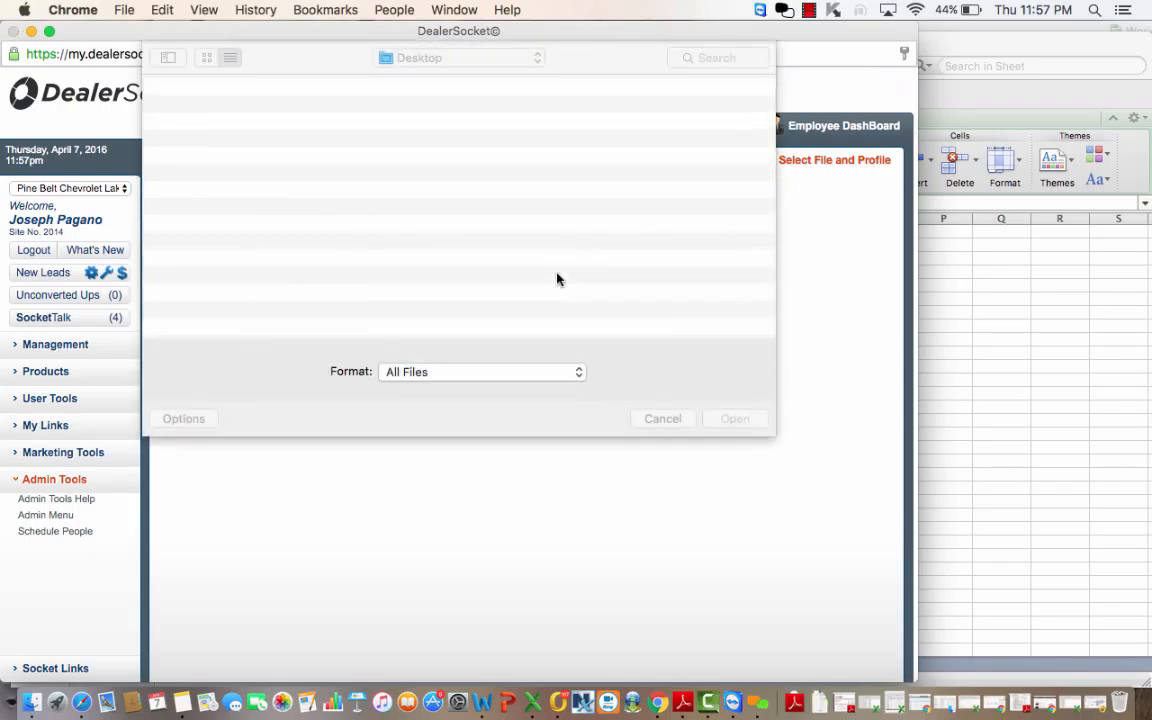
pyautogui.click(436, 58)
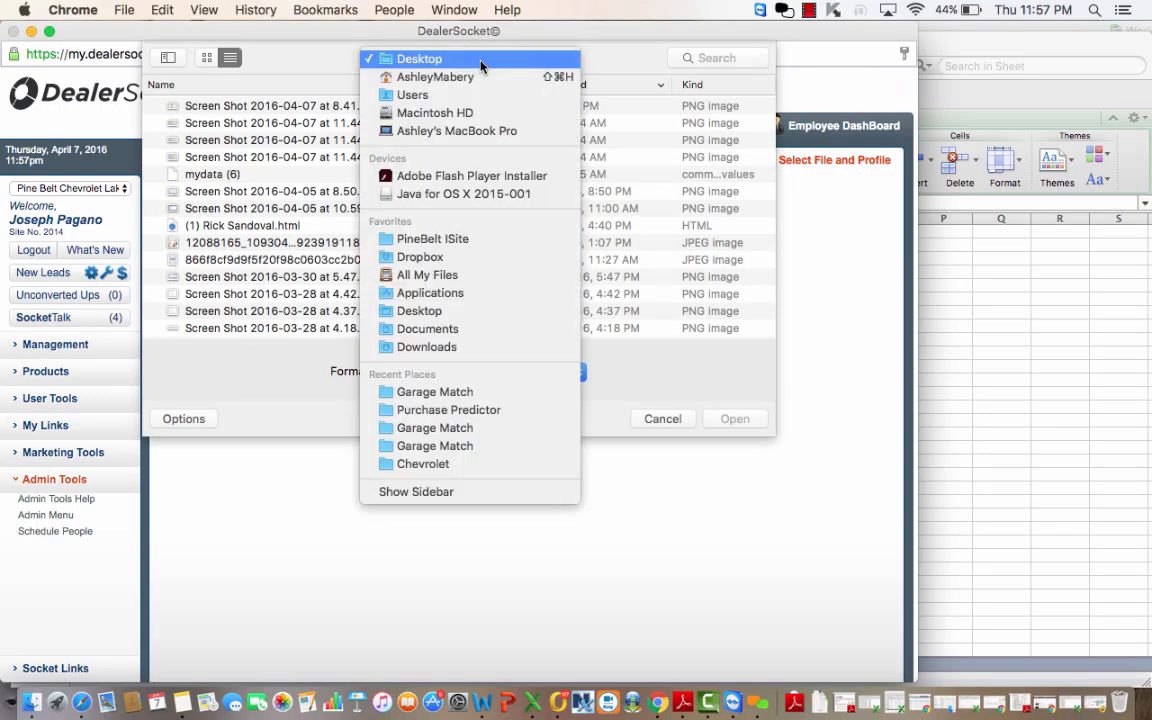
pyautogui.click(443, 329)
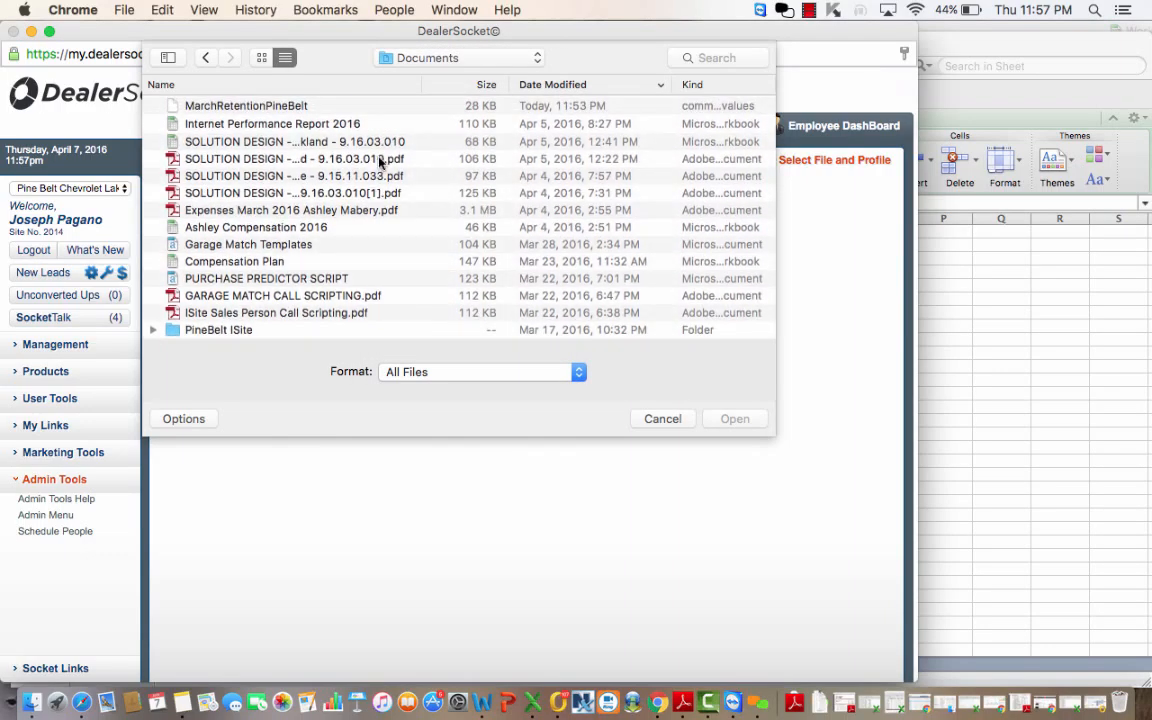
pyautogui.click(278, 106)
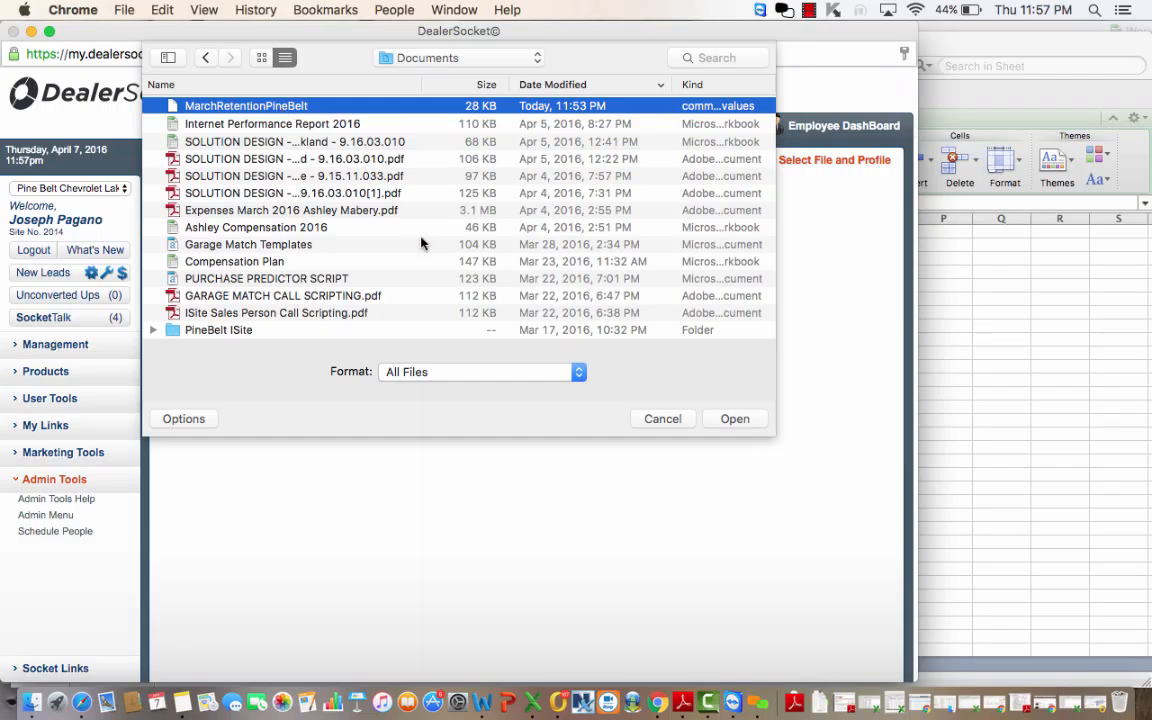
pyautogui.click(737, 419)
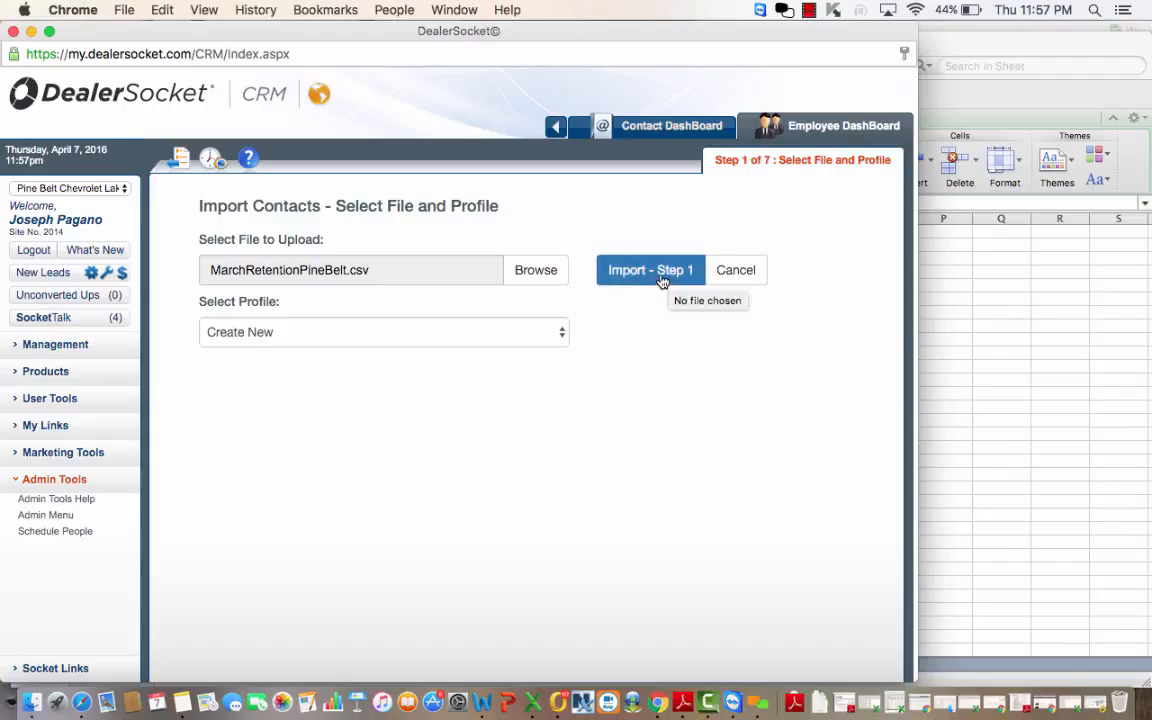
pyautogui.click(660, 280)
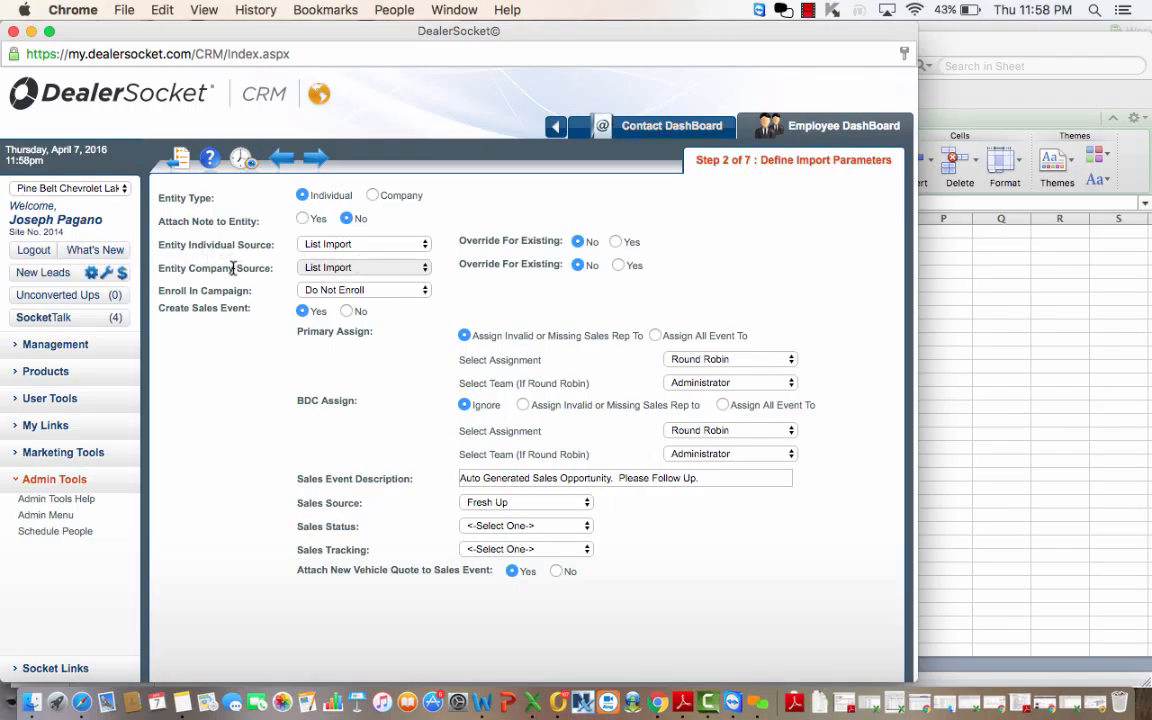
# - Keep List Import as the entity individual source and enroll the imported contacts in the Overdue Service campaign
pyautogui.click(388, 243)
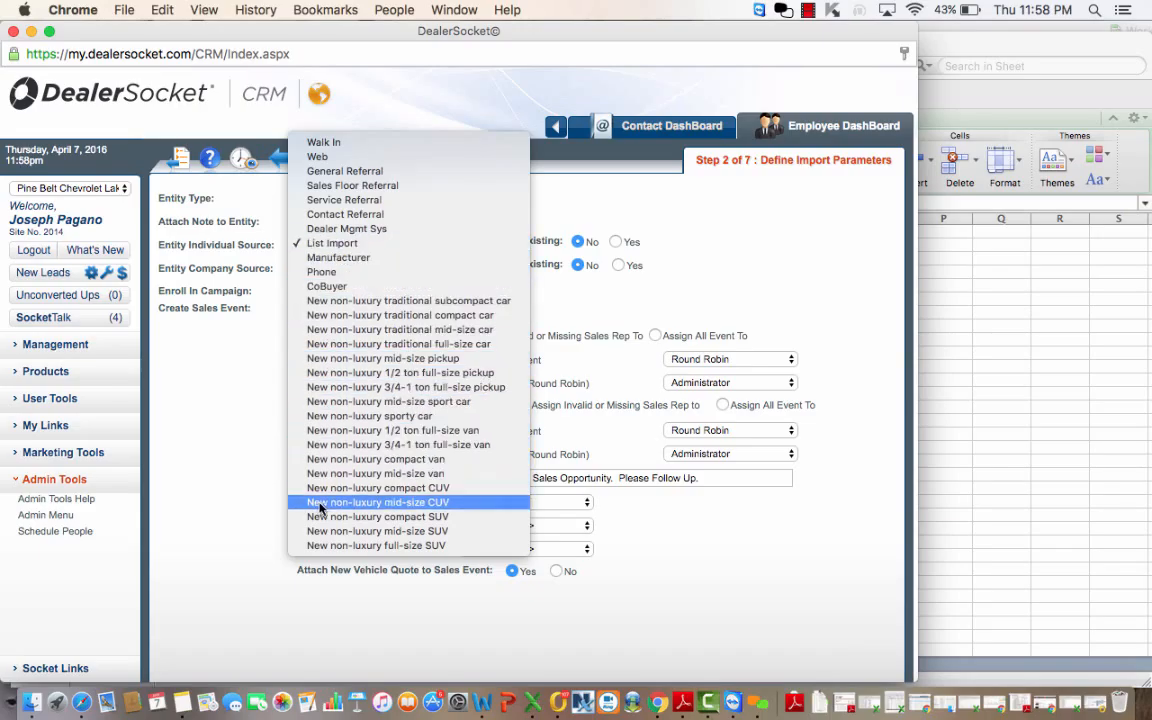
pyautogui.click(378, 243)
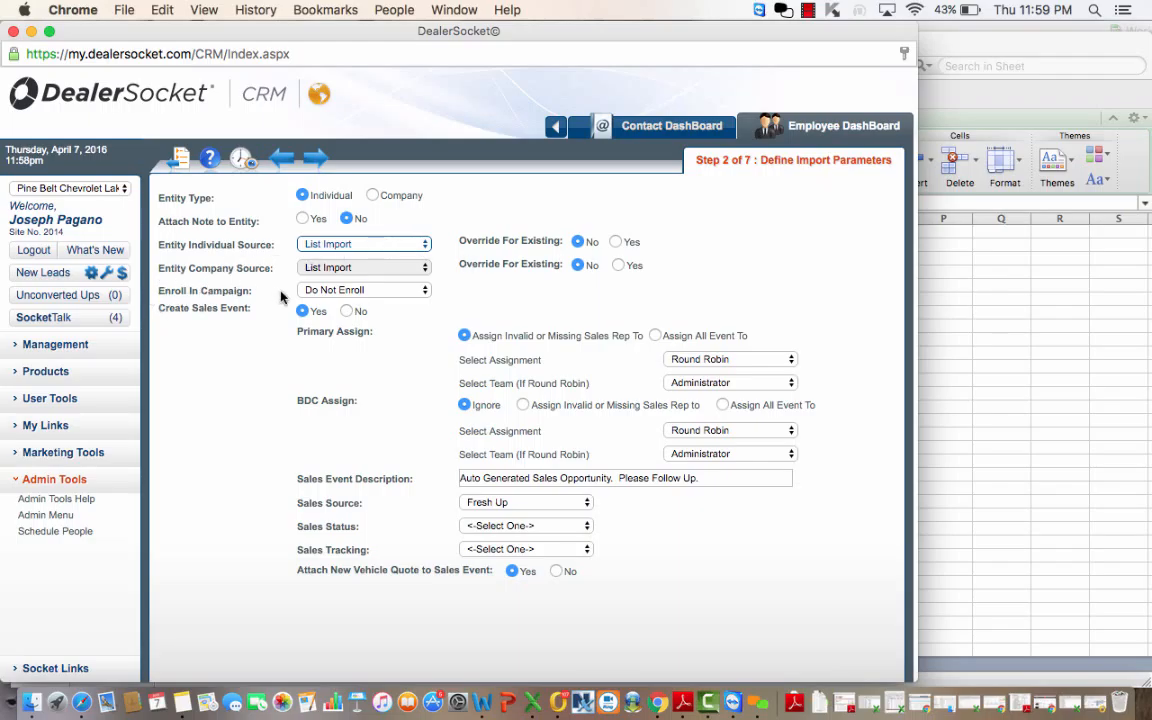
pyautogui.click(344, 291)
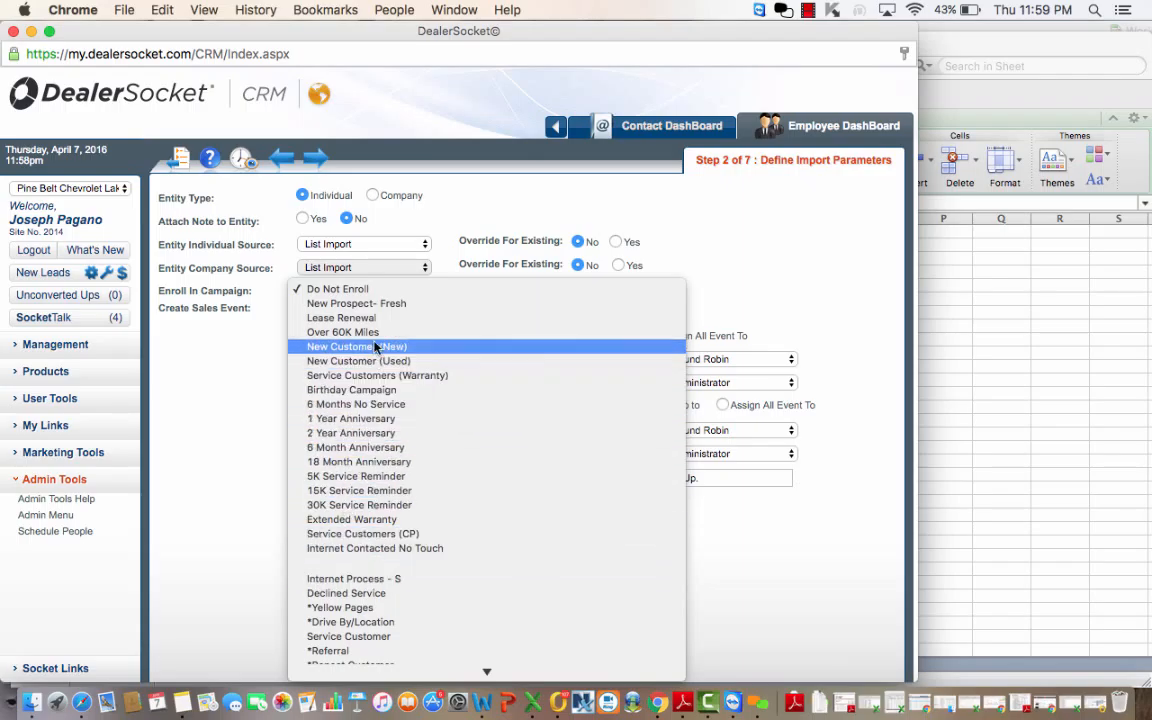
pyautogui.scroll(-5, 350, 590)
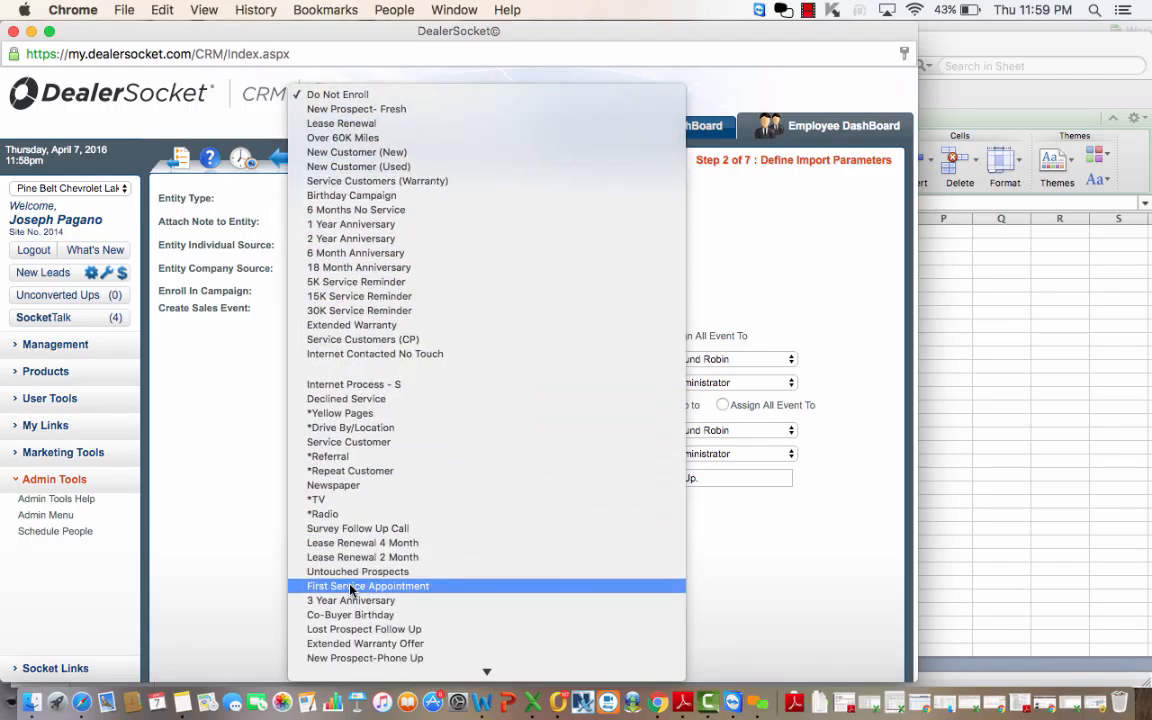
pyautogui.scroll(-5, 350, 590)
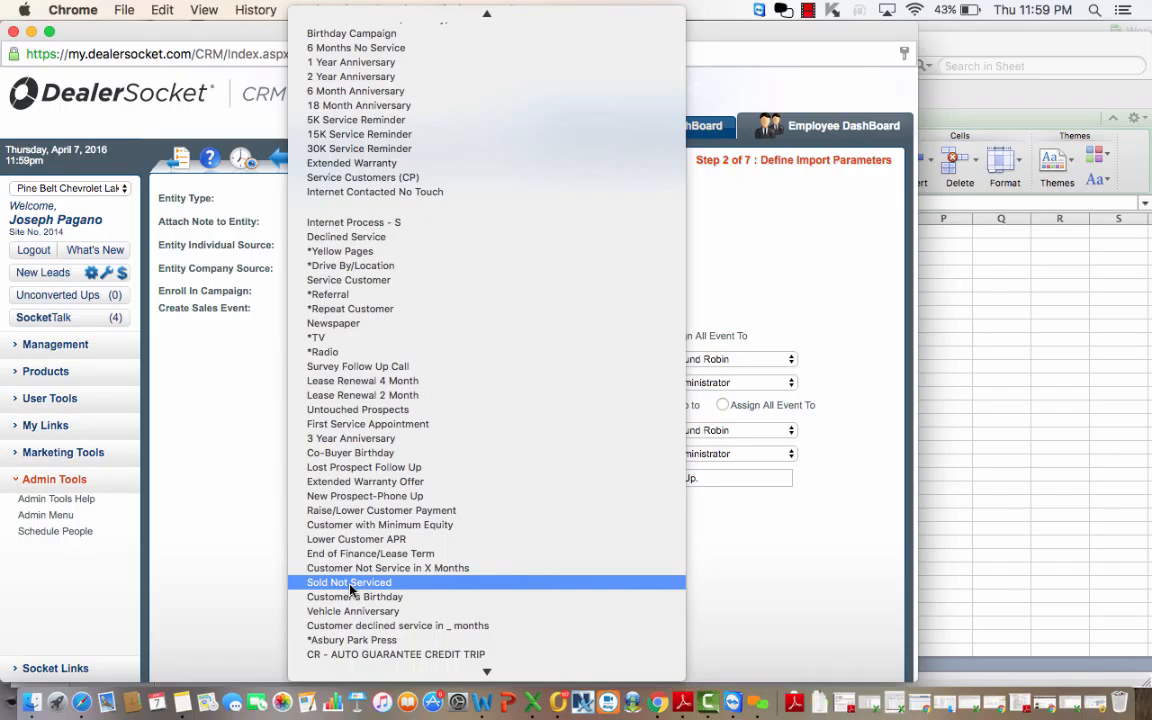
pyautogui.scroll(-10, 350, 590)
pyautogui.scroll(-10, 350, 590)
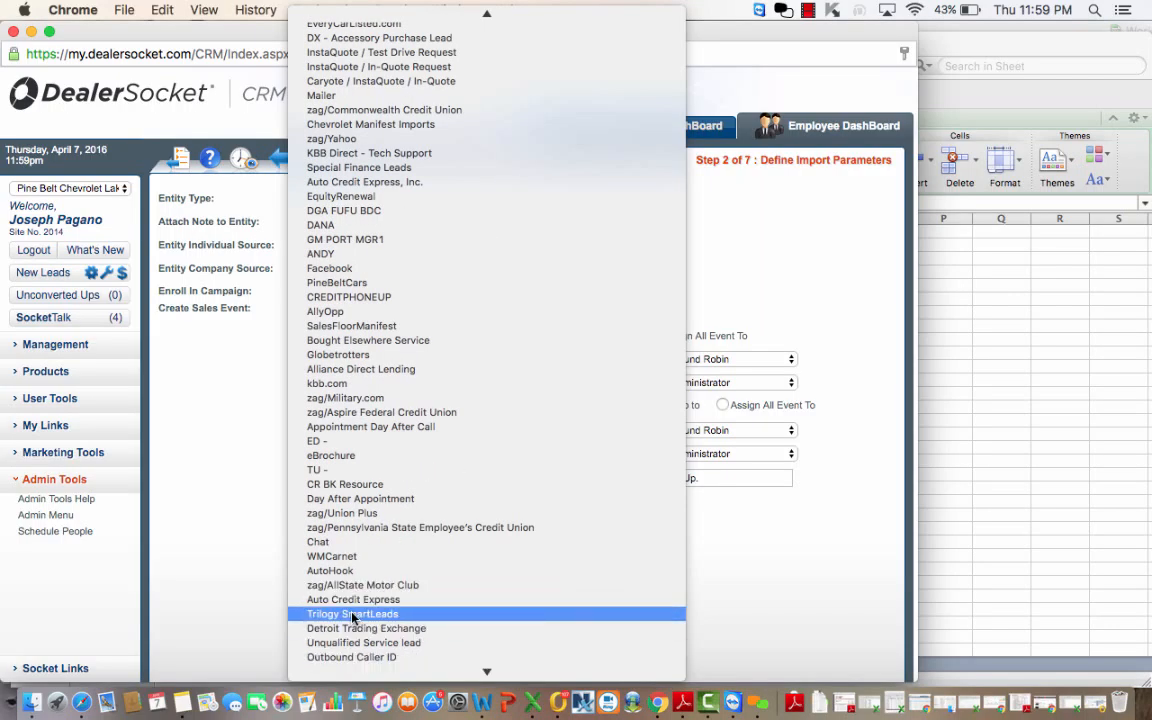
pyautogui.scroll(-5, 352, 614)
pyautogui.scroll(-20, 352, 618)
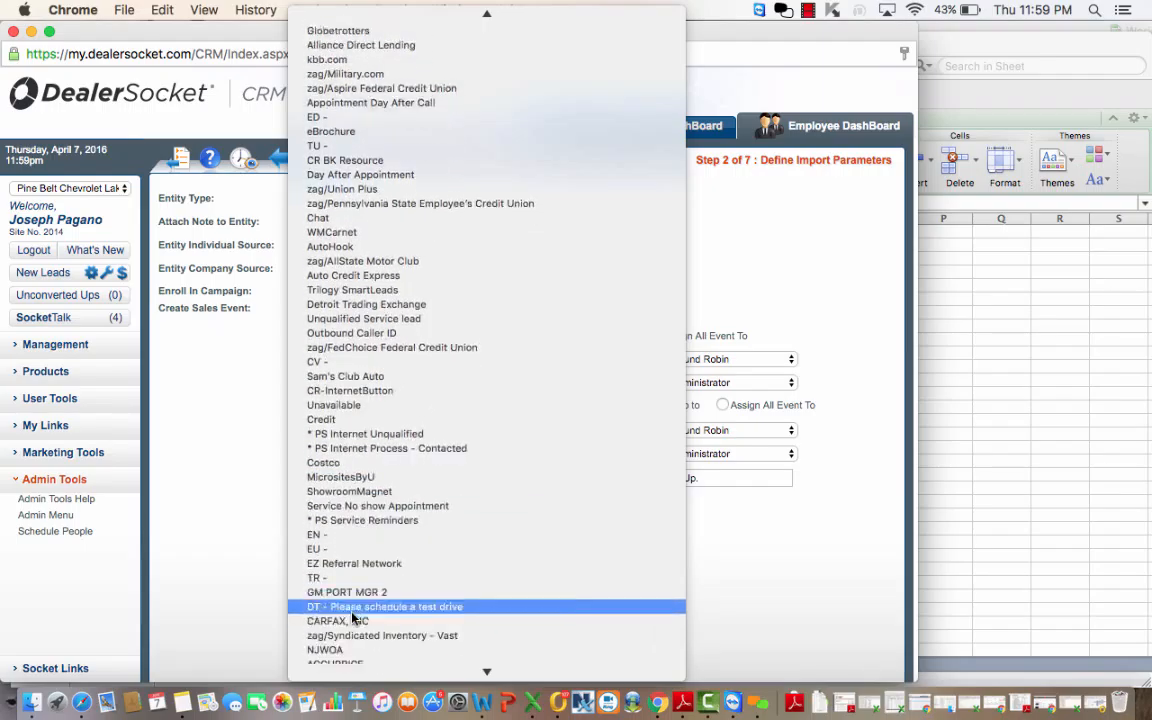
pyautogui.scroll(-15, 352, 618)
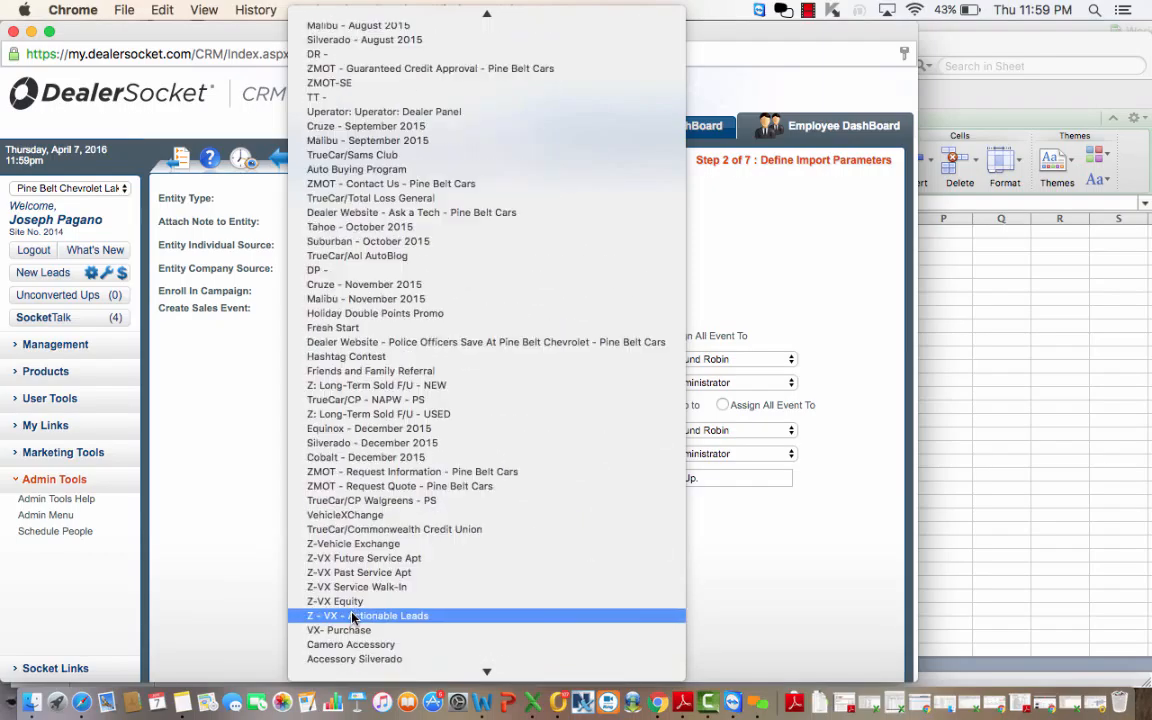
pyautogui.scroll(-5, 352, 618)
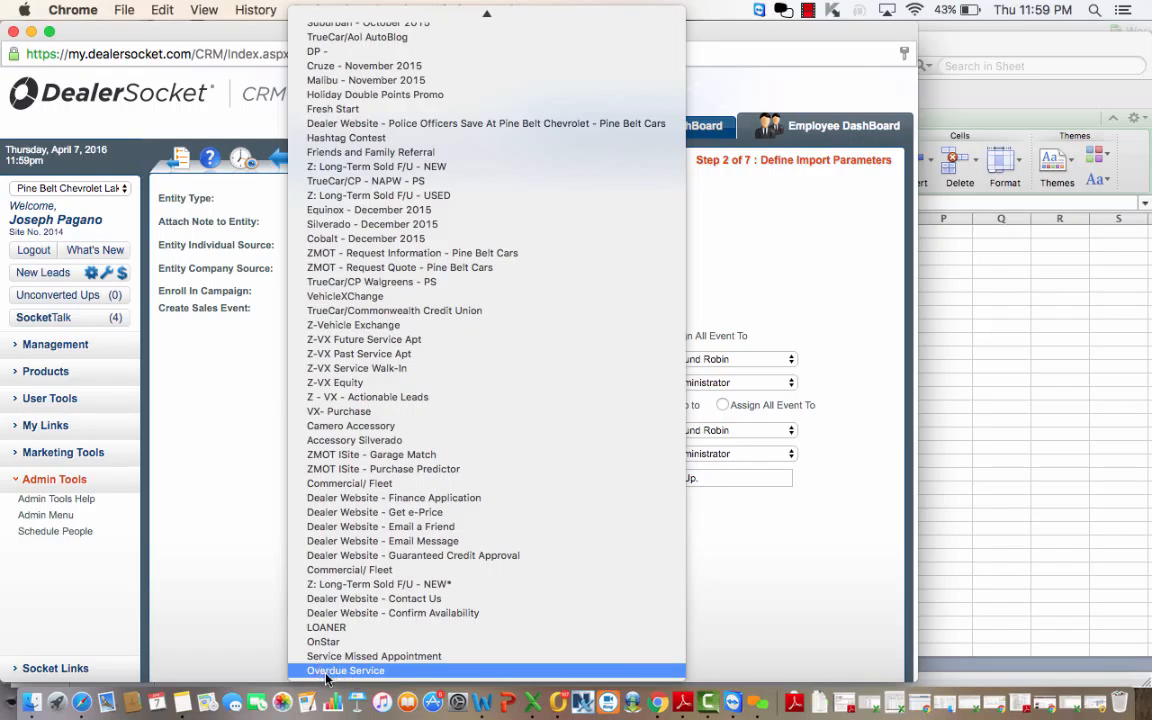
pyautogui.click(398, 671)
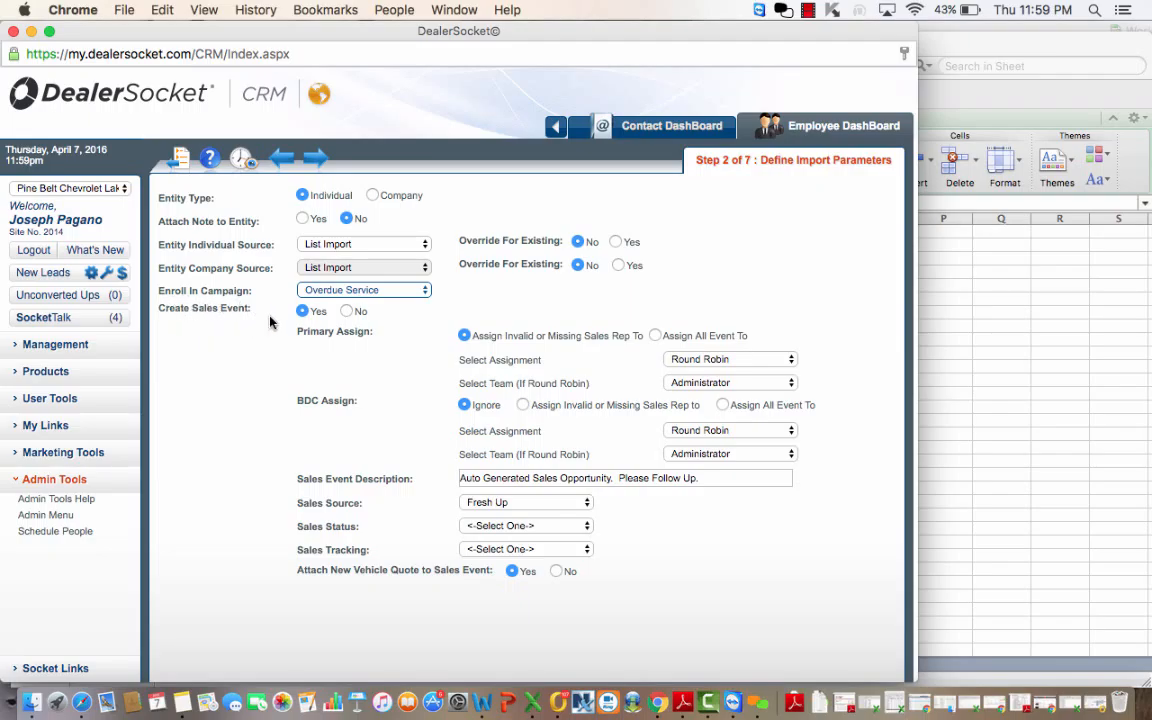
# - Set Create Sales Event to No and continue to the file structure settings
pyautogui.click(347, 312)
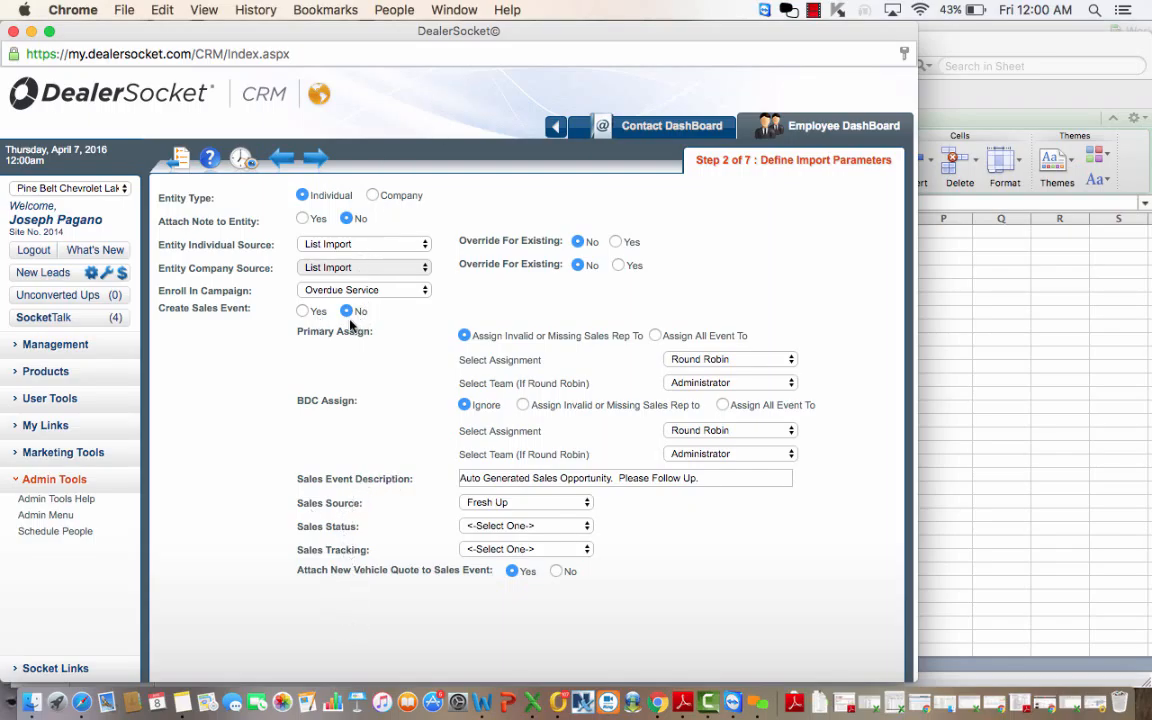
pyautogui.click(317, 164)
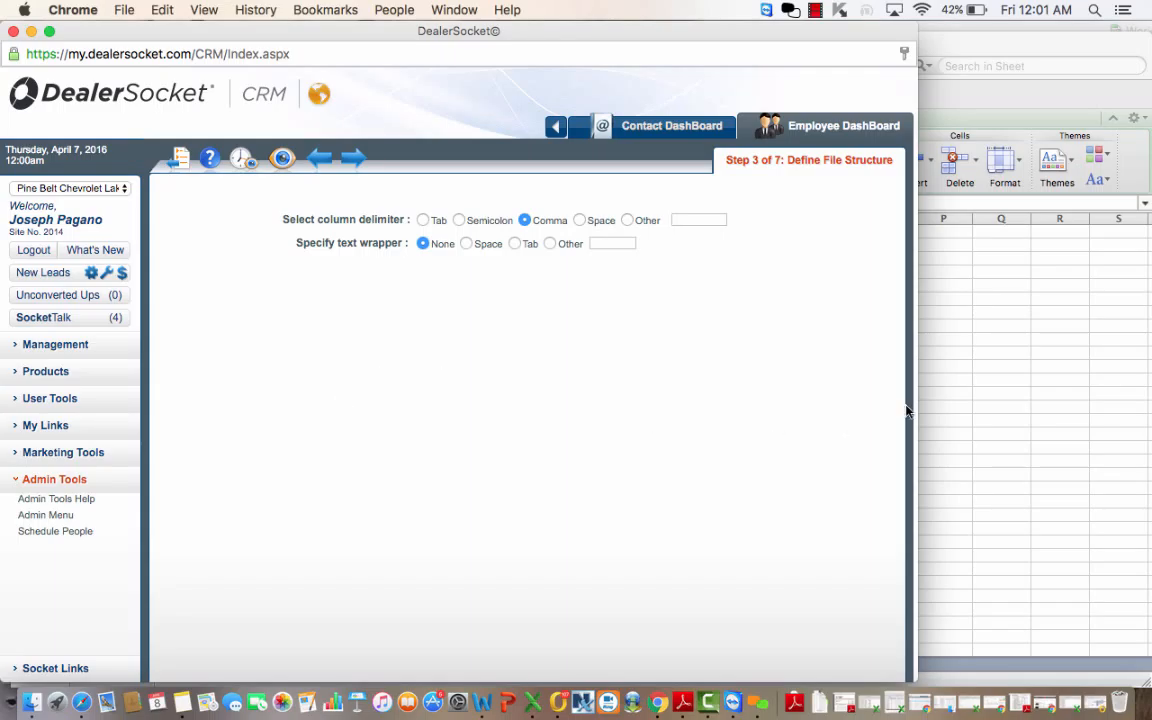
# - Check the CSV's columns in Excel, return to DealerSocket, and continue to field mapping with the Comma delimiter and no text wrapper
pyautogui.click(1040, 385)
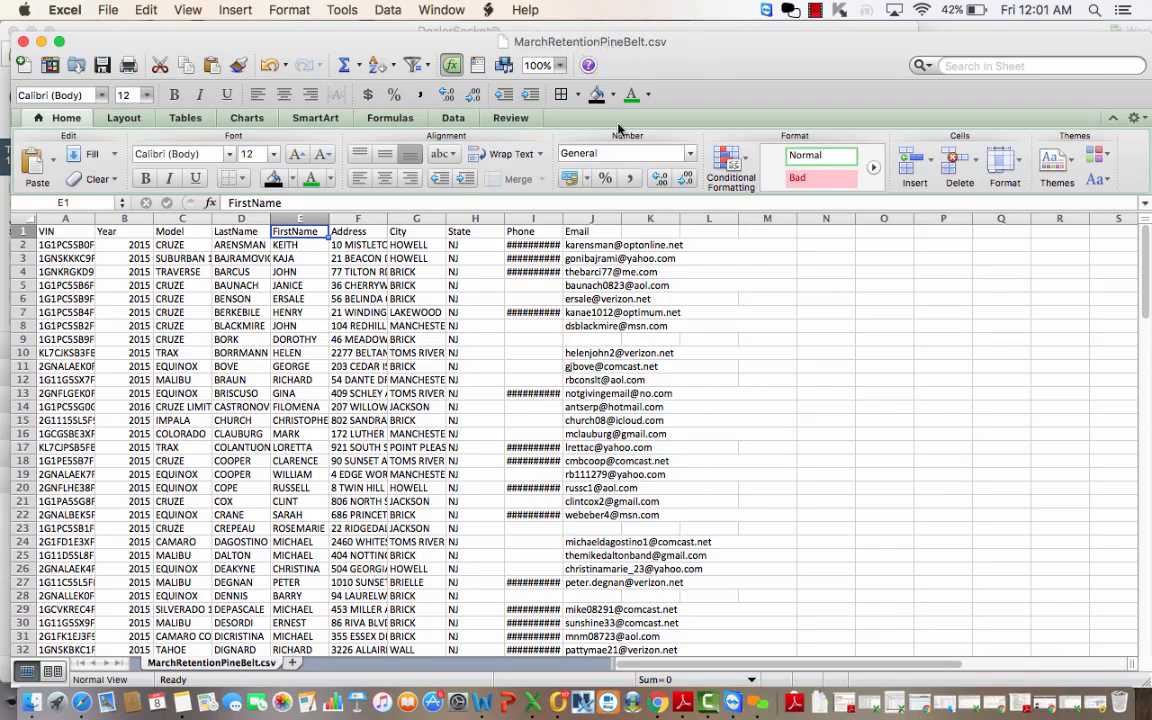
pyautogui.click(657, 705)
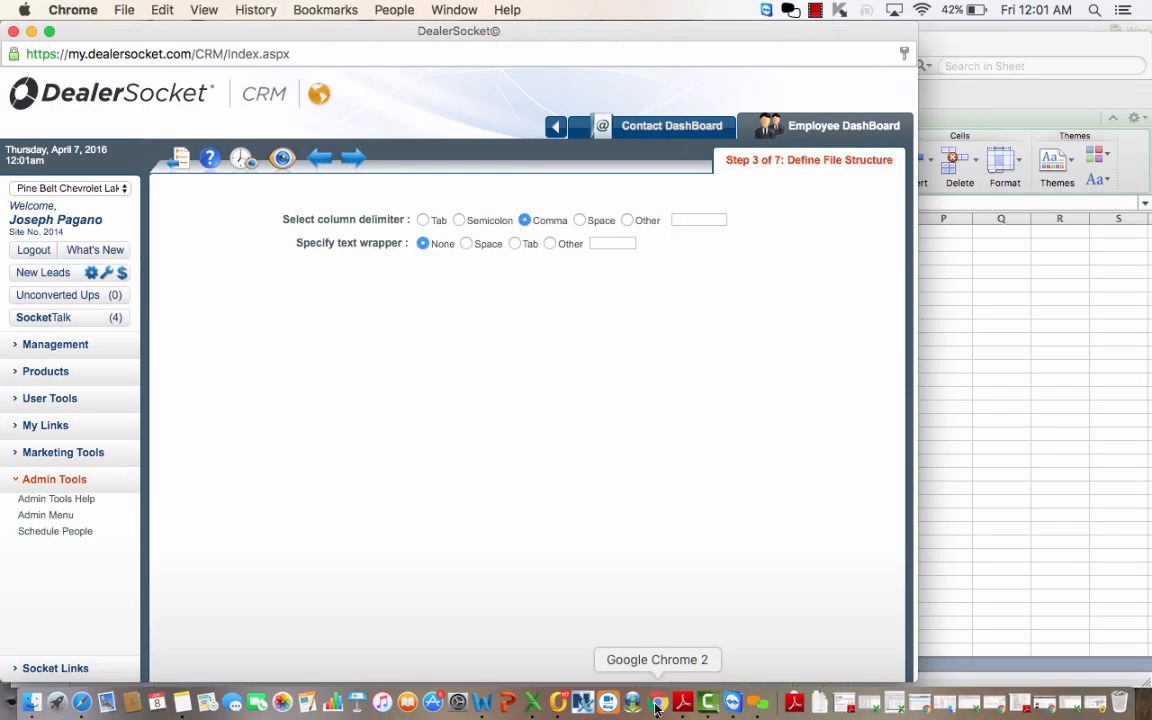
pyautogui.click(357, 160)
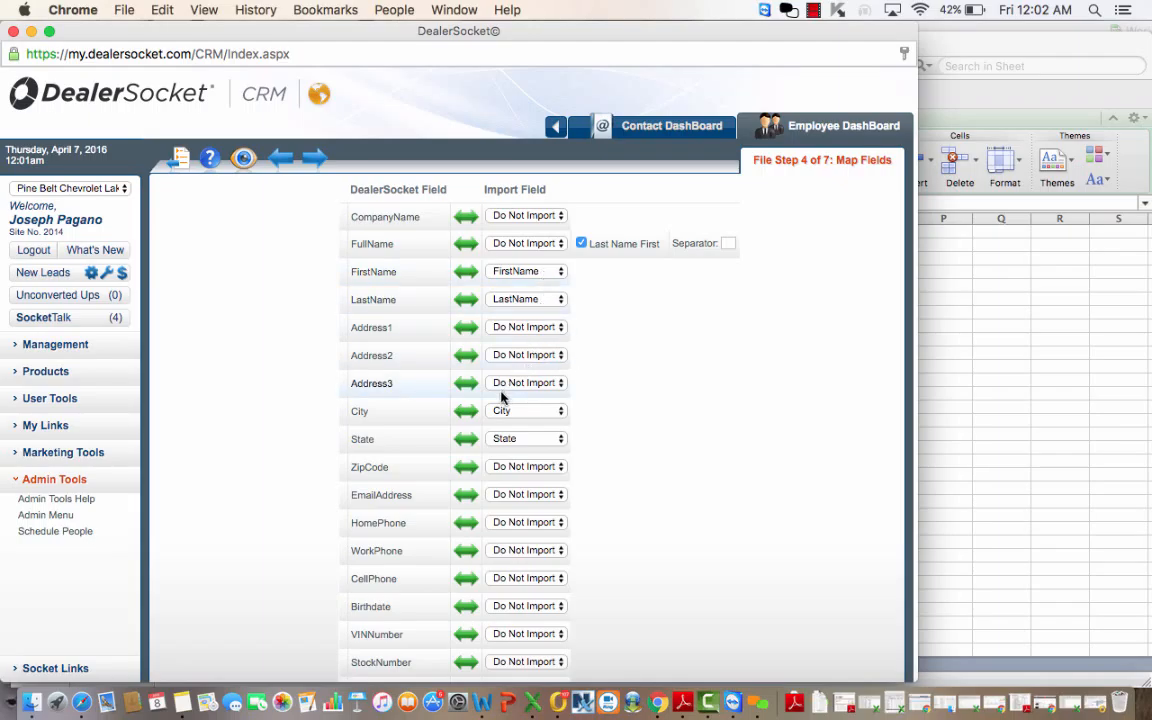
# - Widen the Phone column of MarchRetentionPineBelt.csv in Excel, minimize that workbook and return to the DealerSocket field mapping
pyautogui.click(988, 290)
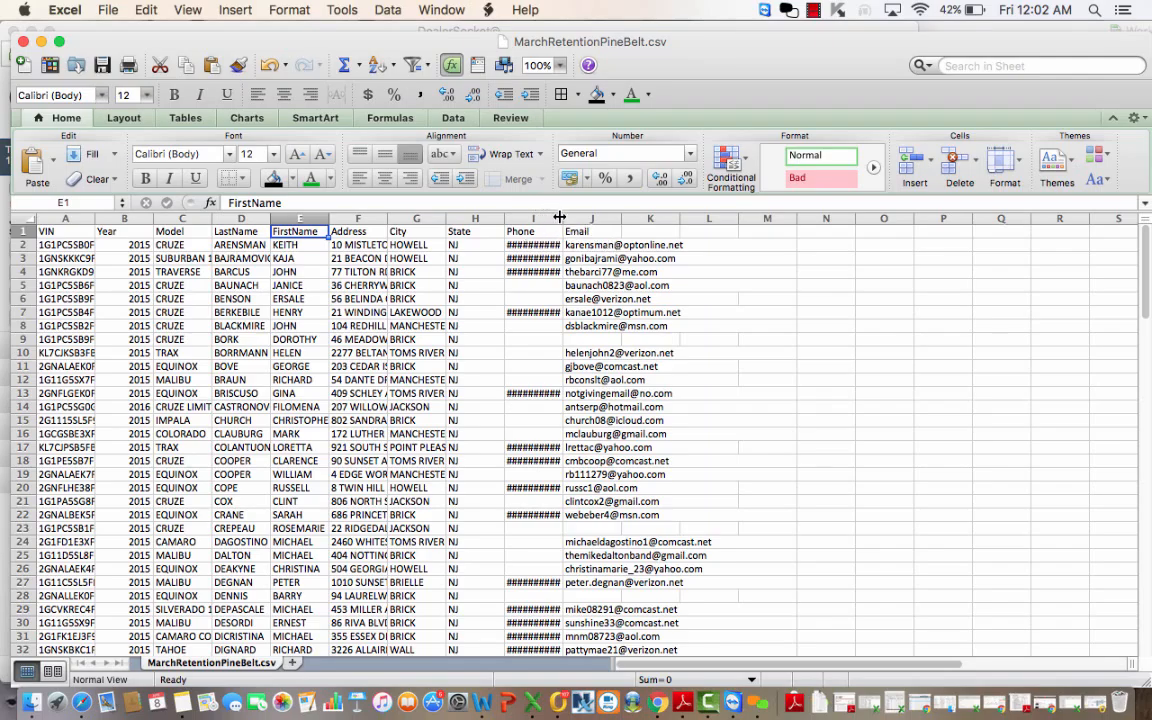
pyautogui.moveTo(557, 217); pyautogui.dragTo(560, 217)
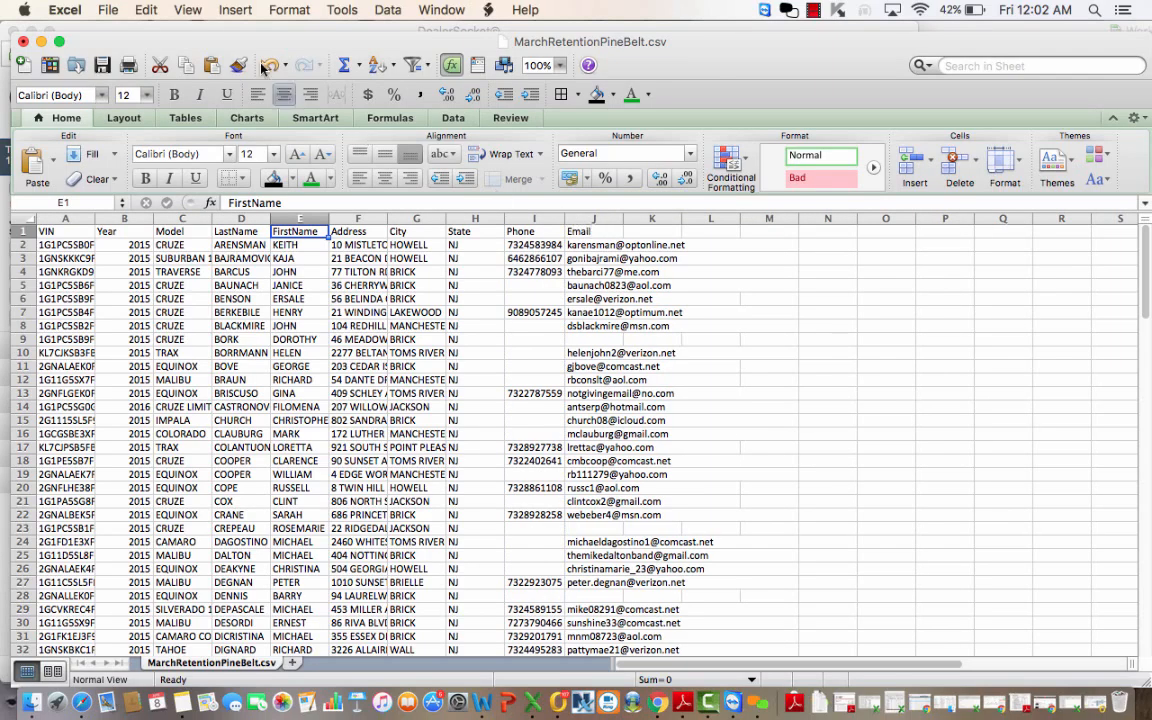
pyautogui.click(41, 41)
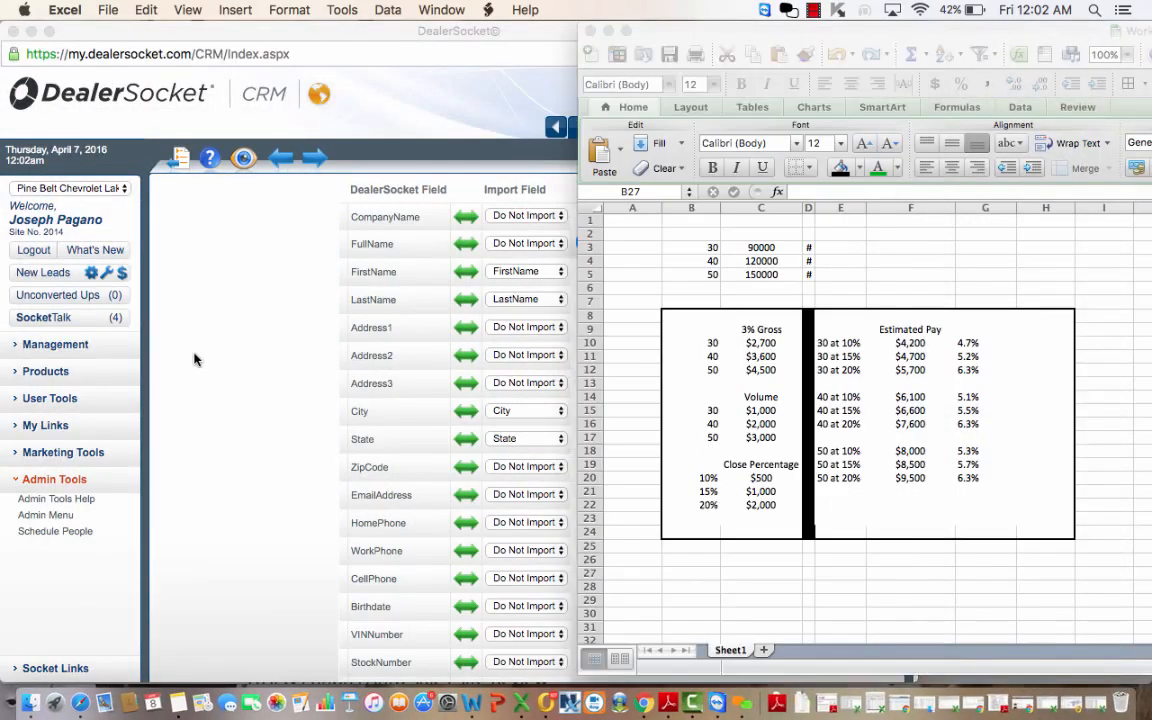
pyautogui.click(195, 360)
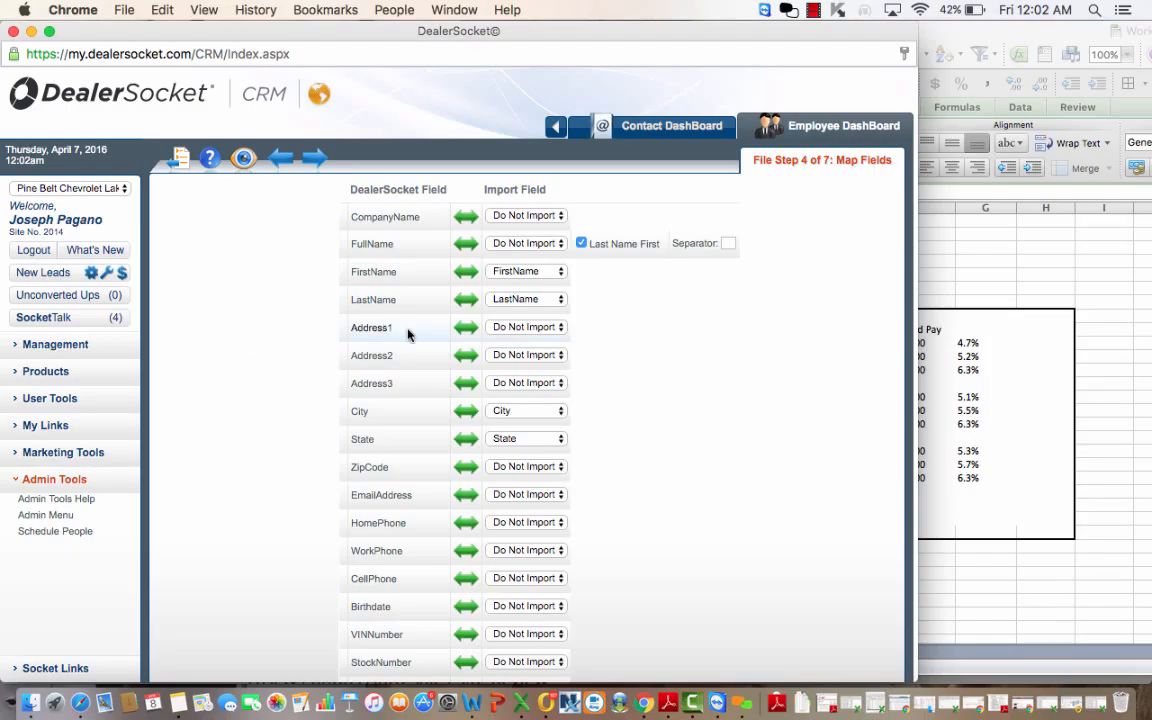
# - Map Address1 to the Address column and HomePhone to the Phone column, leaving ZipCode as Do Not Import
pyautogui.click(527, 327)
pyautogui.click(525, 418)
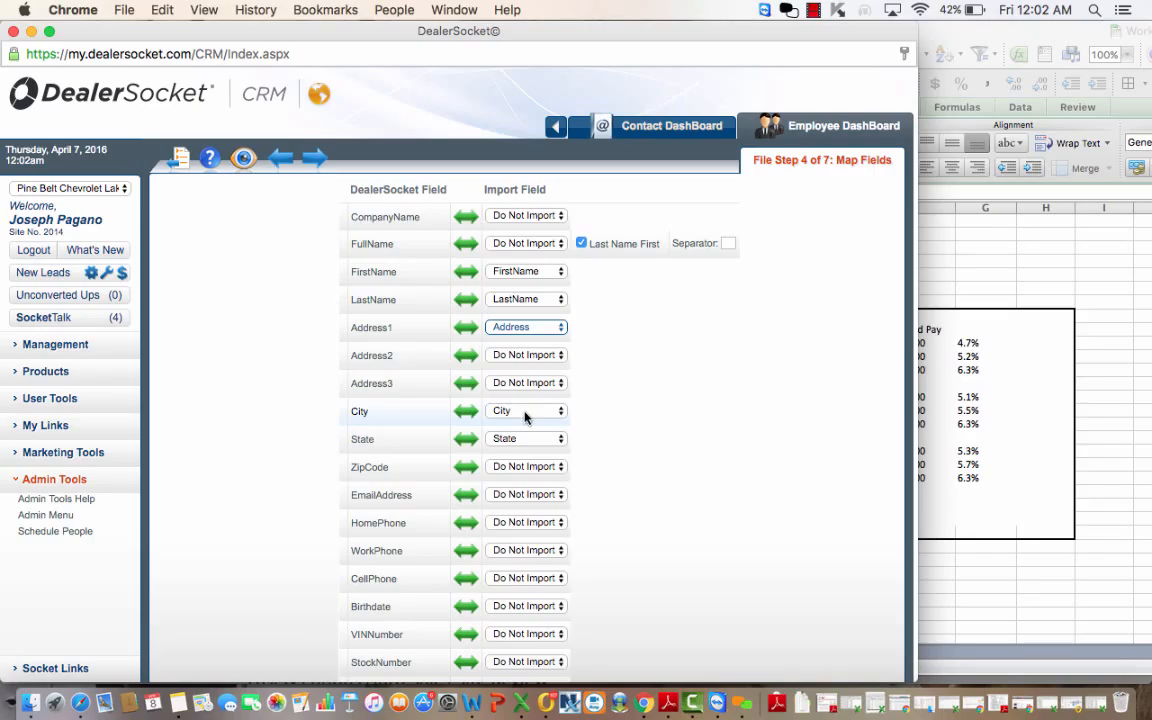
pyautogui.click(517, 468)
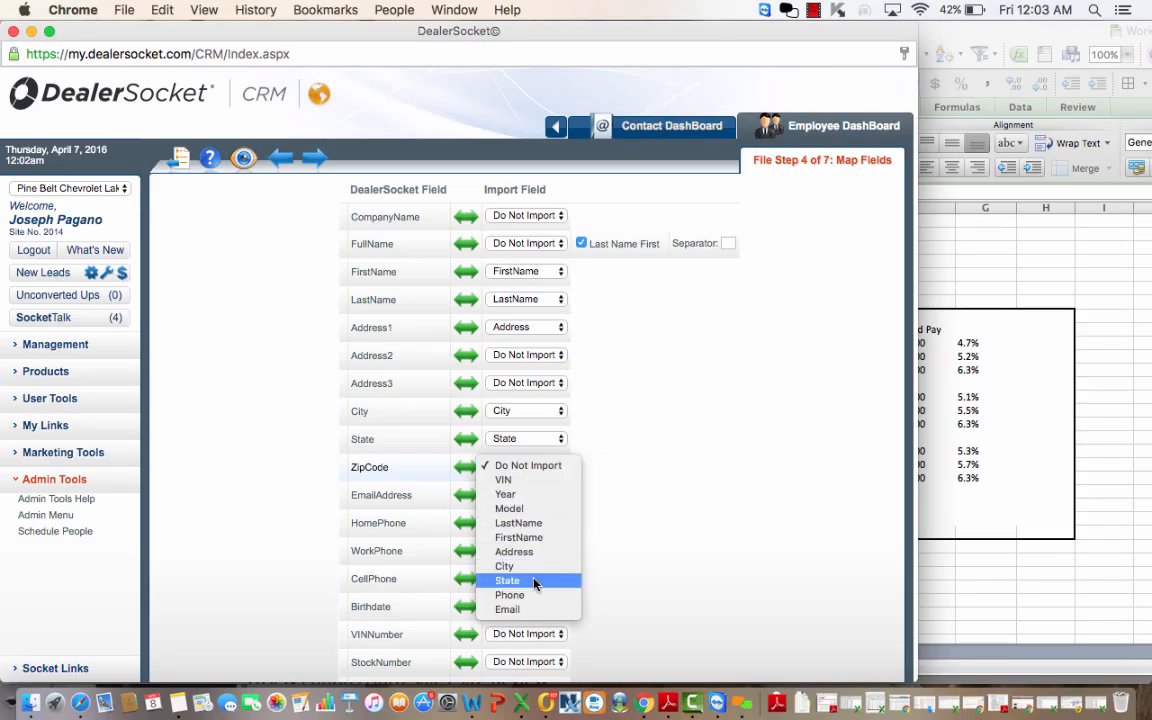
pyautogui.click(778, 627)
pyautogui.scroll(-3, 625, 509)
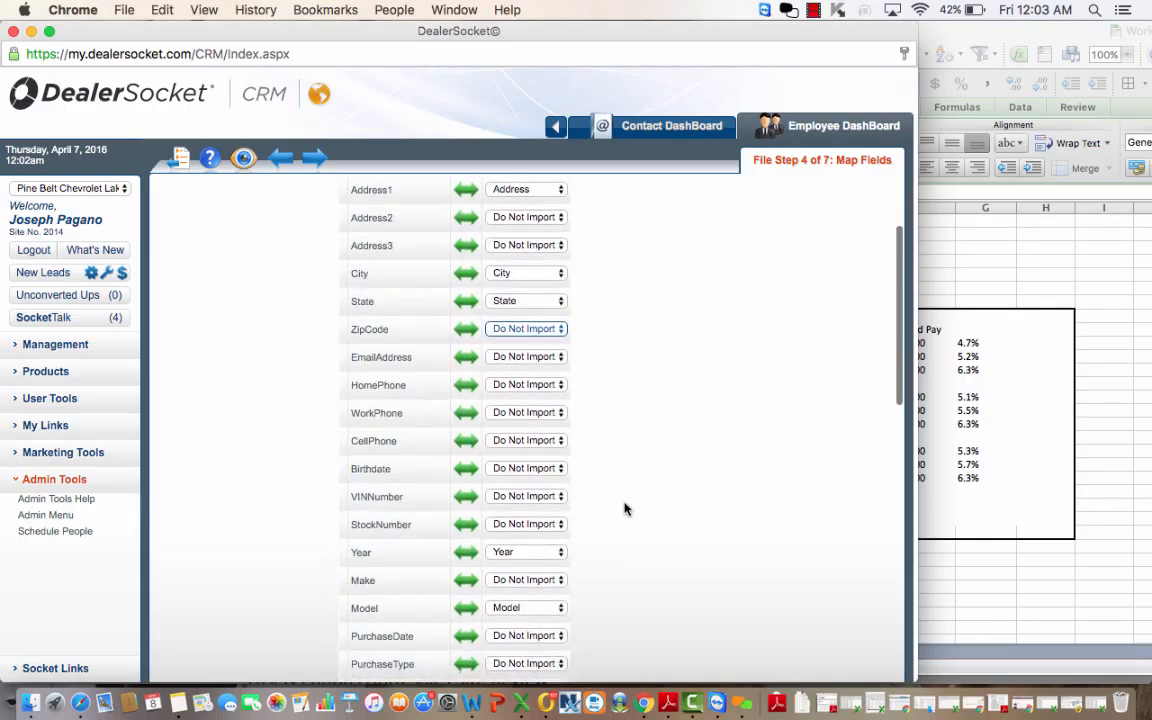
pyautogui.click(520, 385)
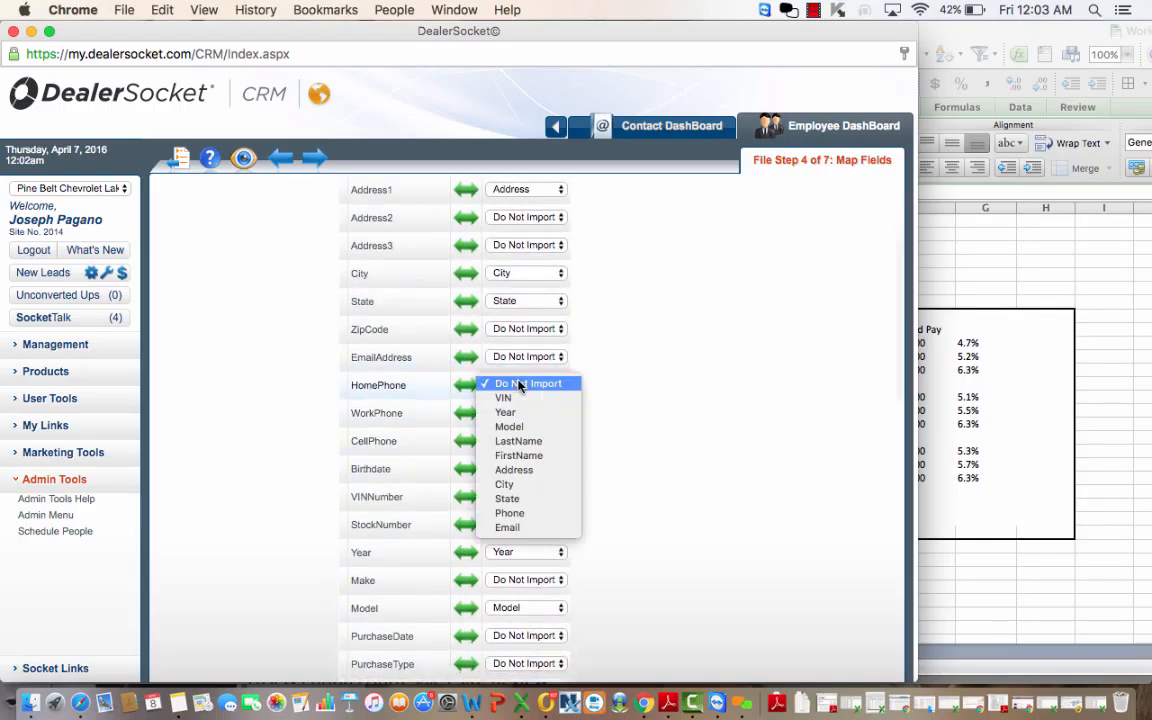
pyautogui.click(515, 512)
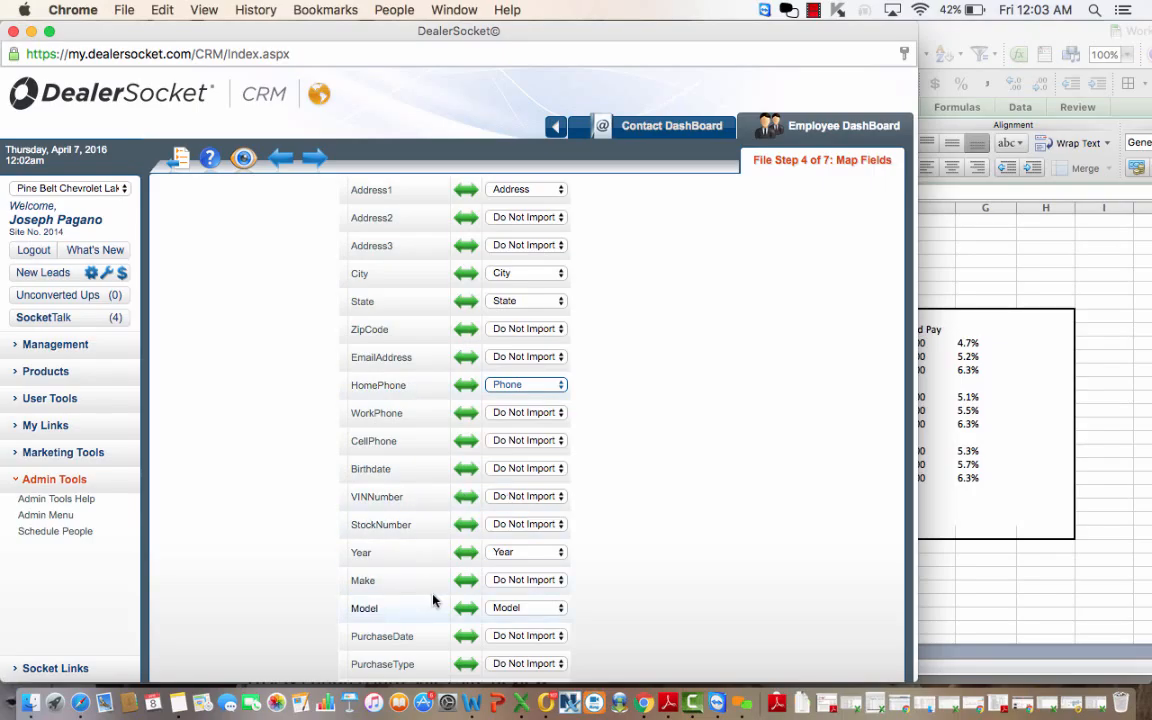
# - Map EmailAddress to the Email column, leaving Make as Do Not Import
pyautogui.click(518, 357)
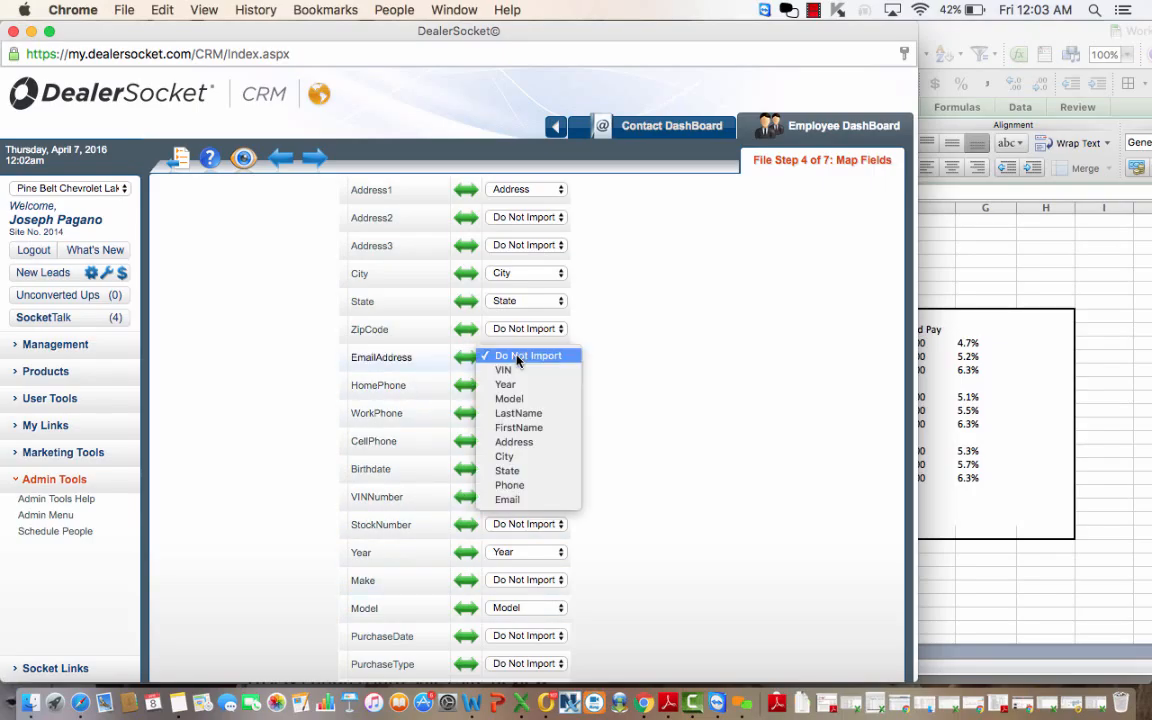
pyautogui.click(514, 498)
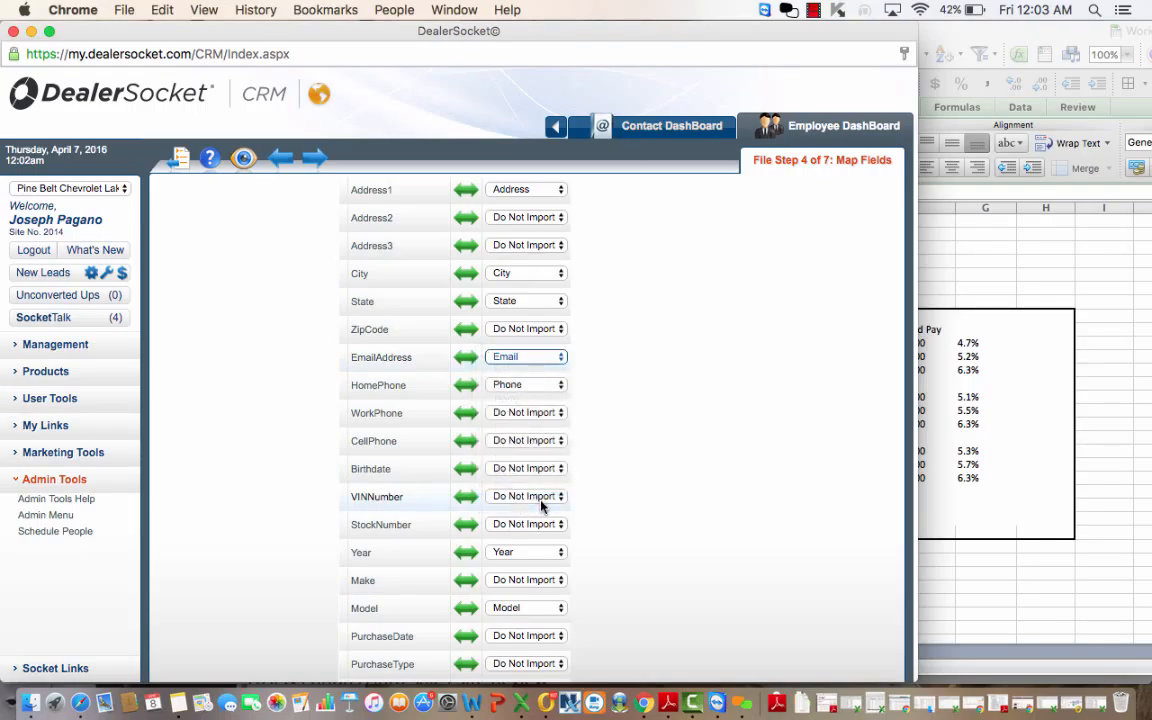
pyautogui.scroll(-5, 639, 556)
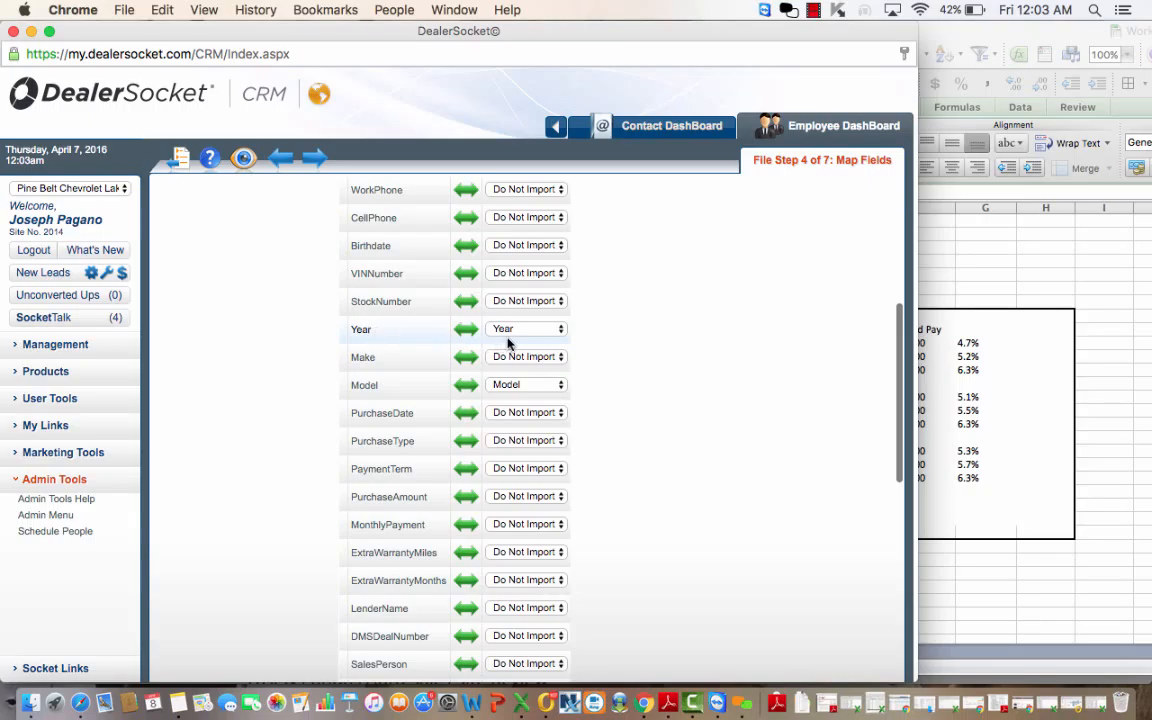
pyautogui.click(512, 356)
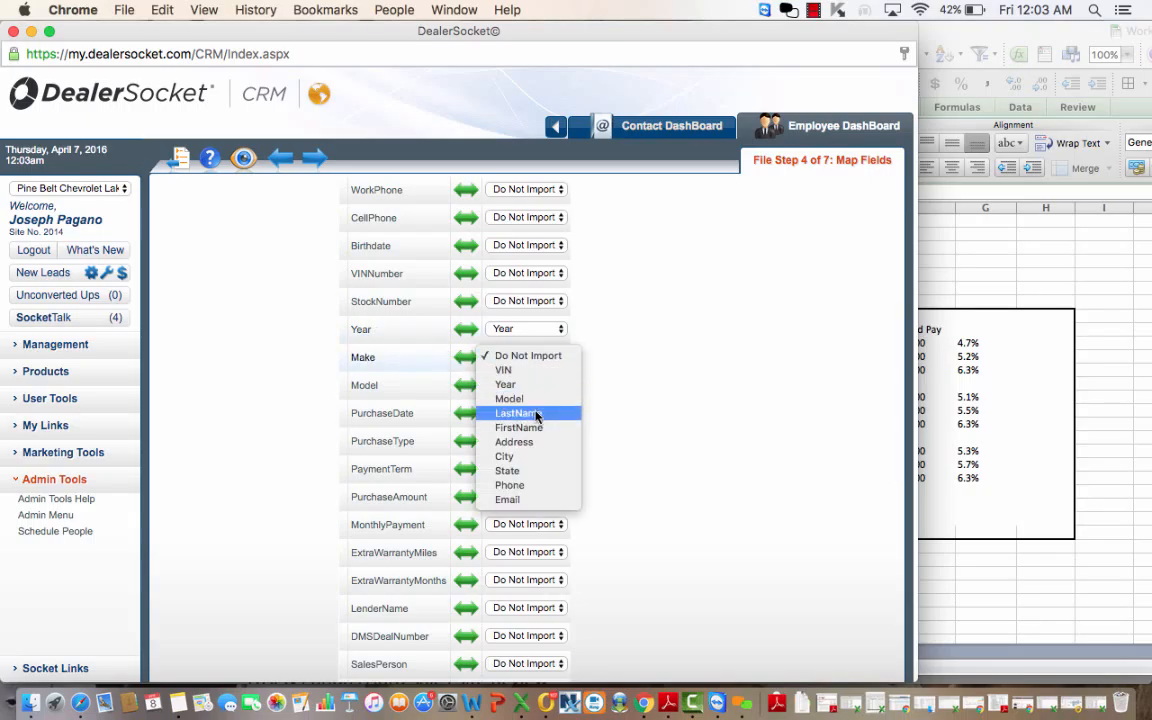
pyautogui.click(520, 356)
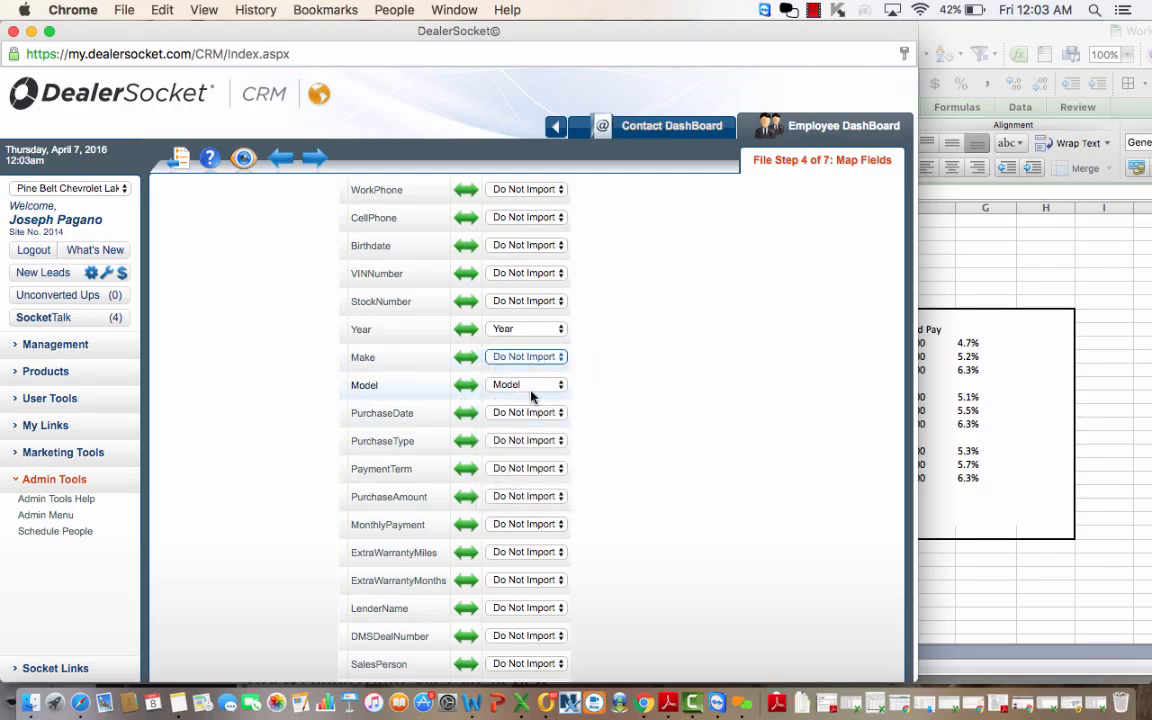
# - Try mapping WorkNote1 to the VIN column and reset it to Do Not Import
pyautogui.scroll(-3, 440, 496)
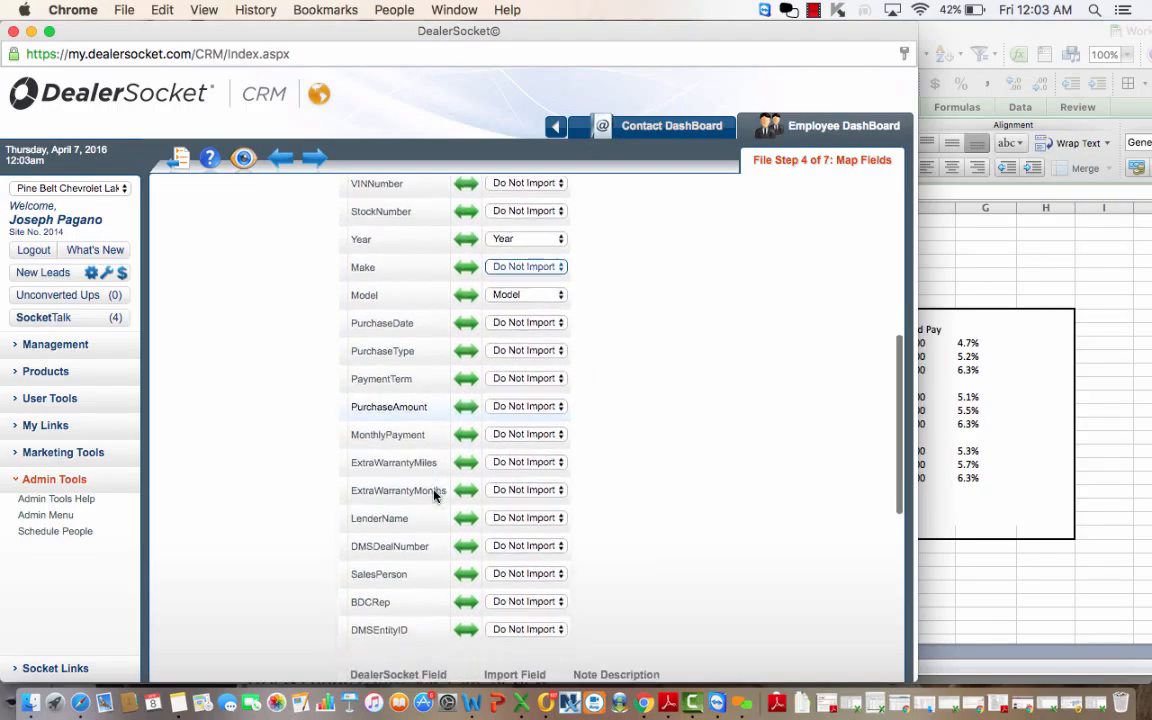
pyautogui.scroll(-1, 433, 495)
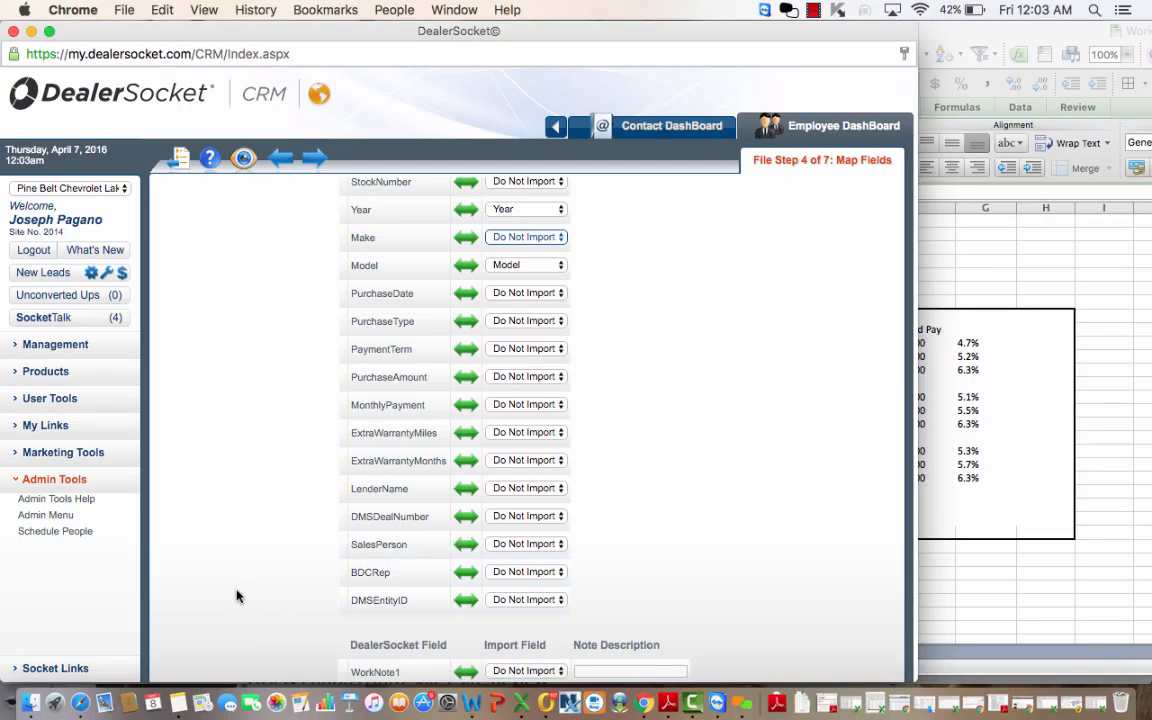
pyautogui.scroll(-5, 237, 596)
pyautogui.scroll(-5, 237, 596)
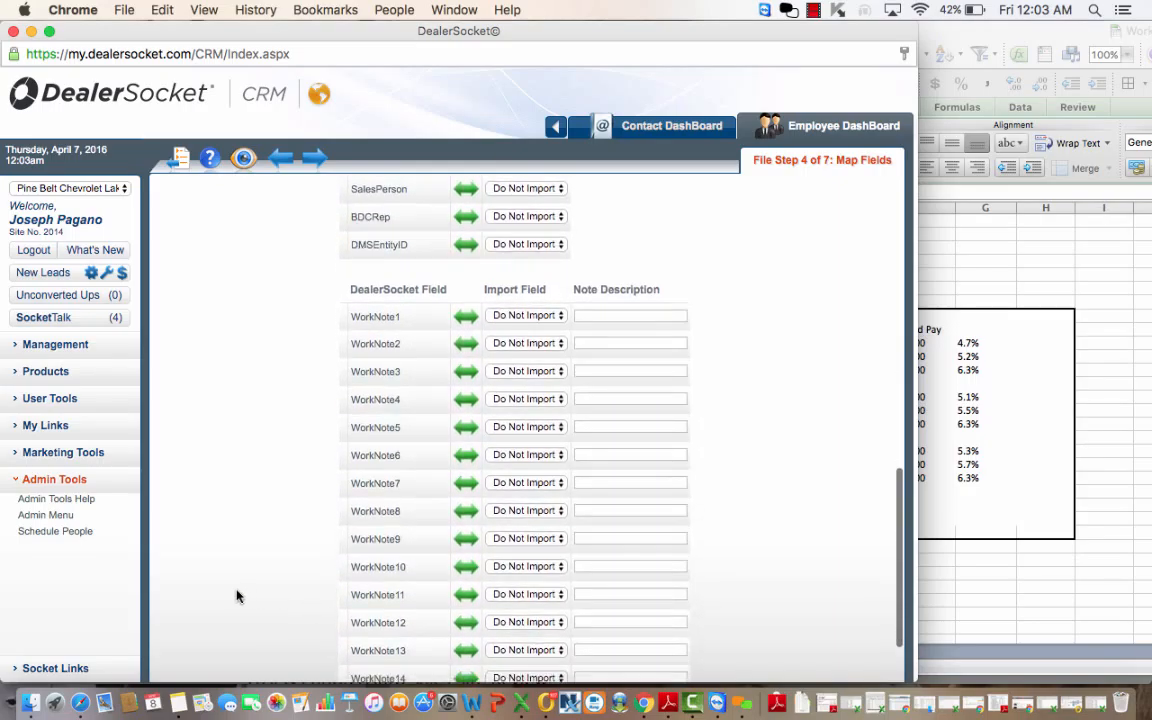
pyautogui.click(547, 272)
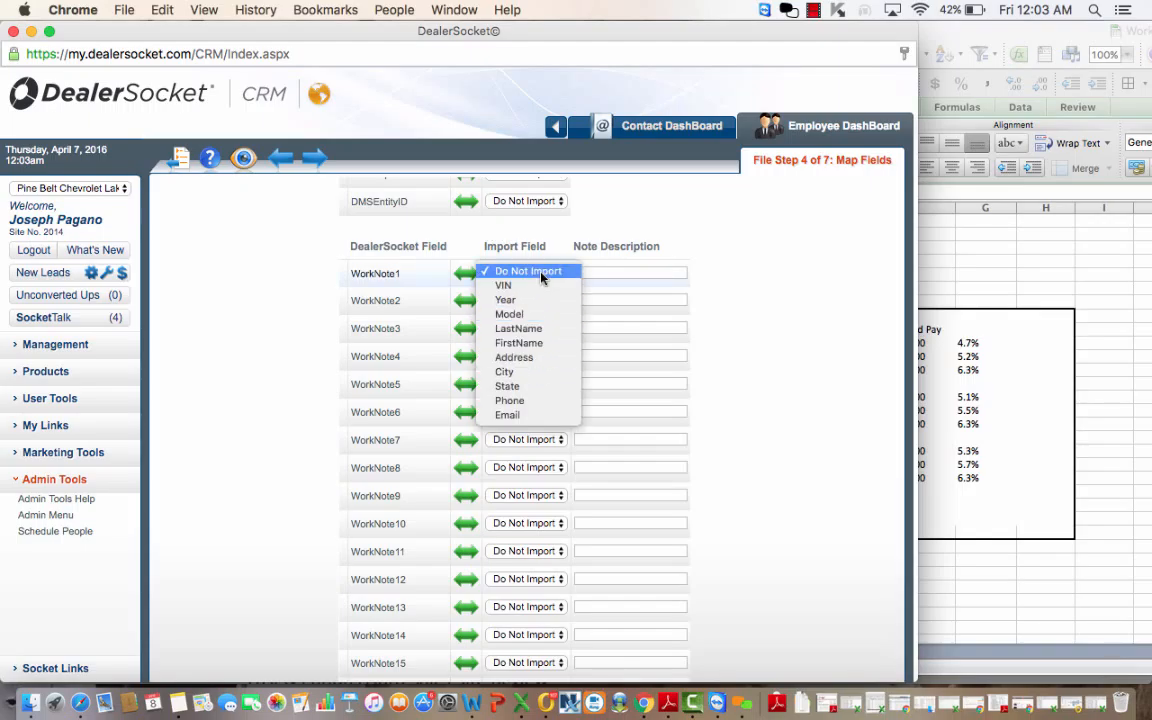
pyautogui.click(543, 291)
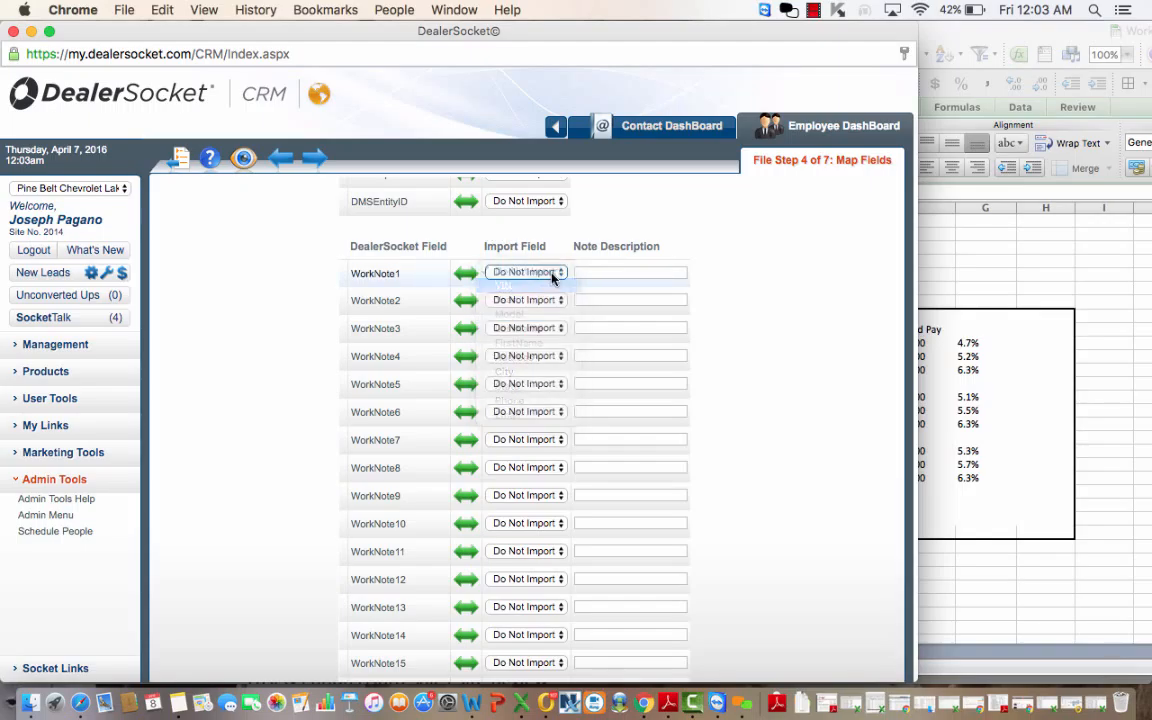
pyautogui.click(591, 272)
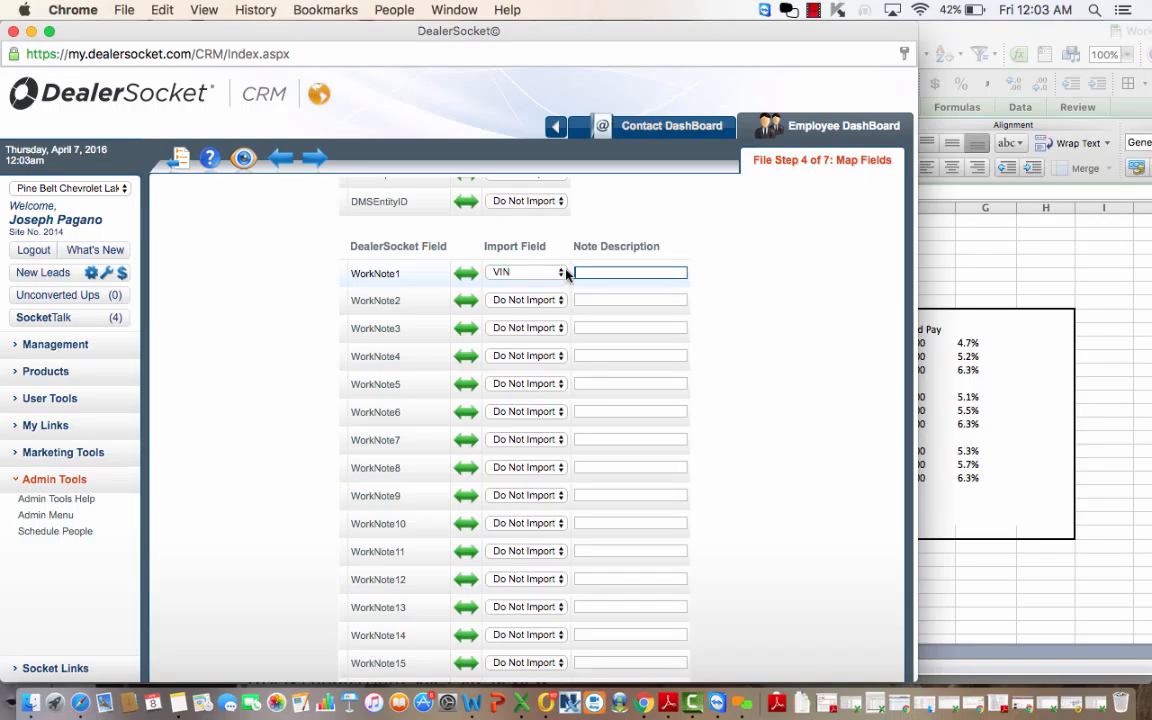
pyautogui.click(548, 271)
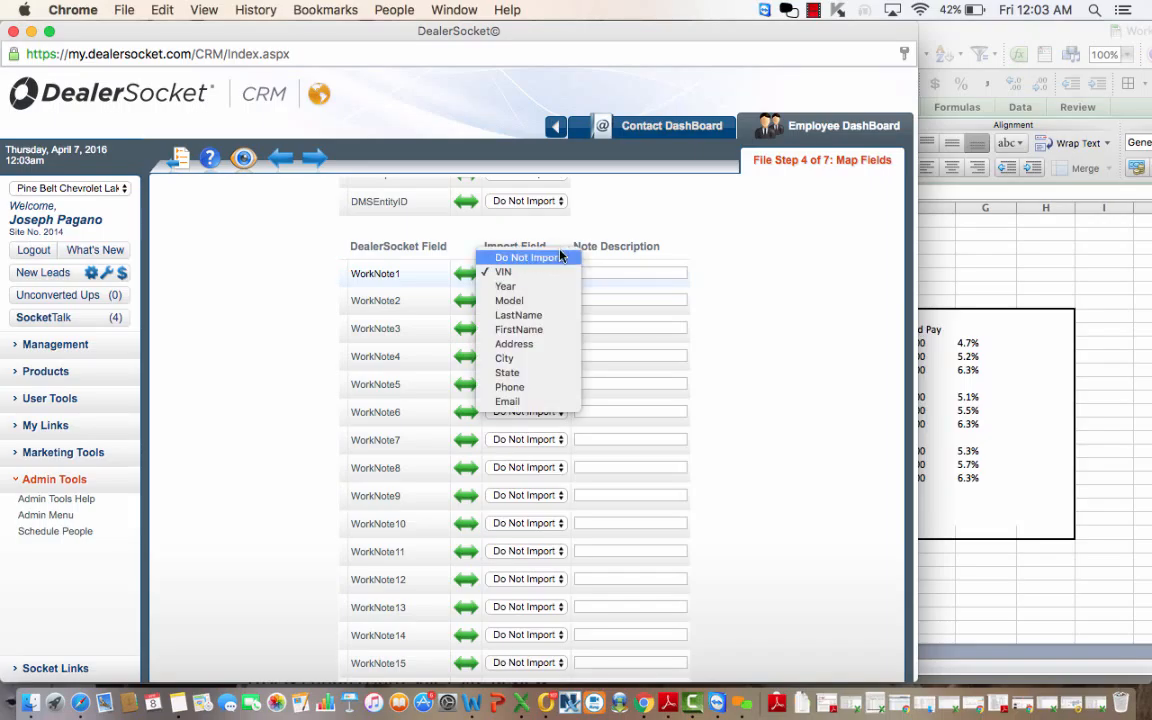
pyautogui.click(552, 257)
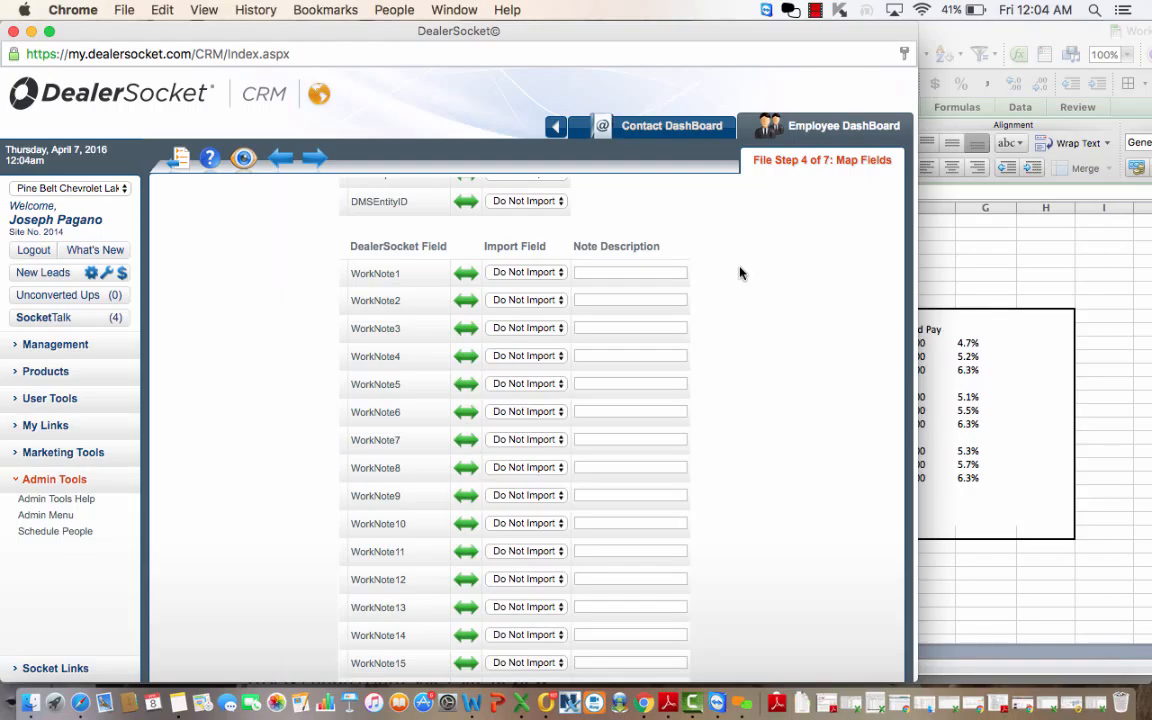
# - Review the mapped columns in the import preview and advance through the confirmation to the save profile stage
pyautogui.click(316, 162)
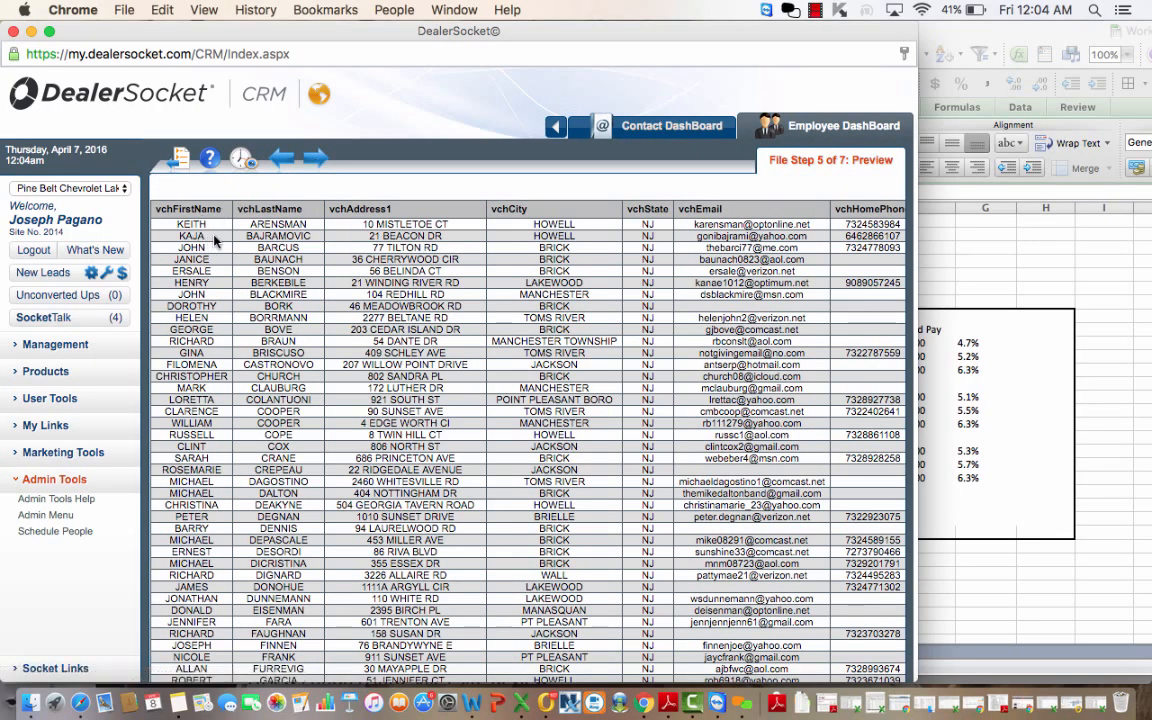
pyautogui.hscroll(5, 560, 330)
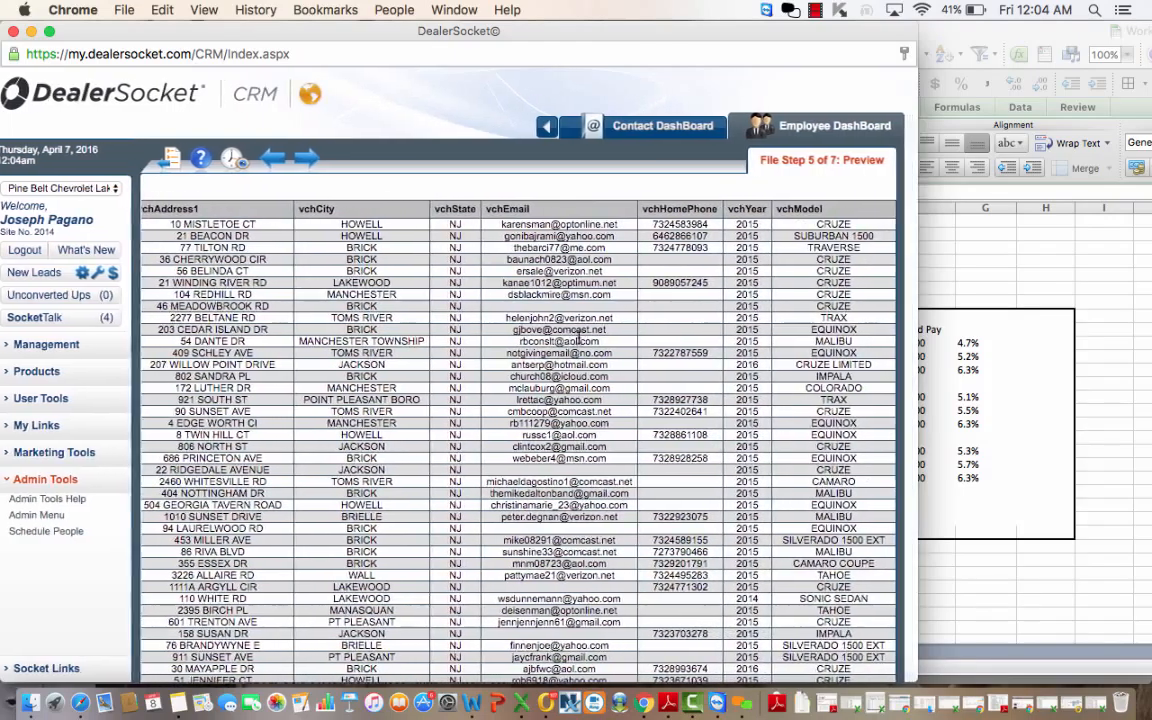
pyautogui.hscroll(-5, 578, 338)
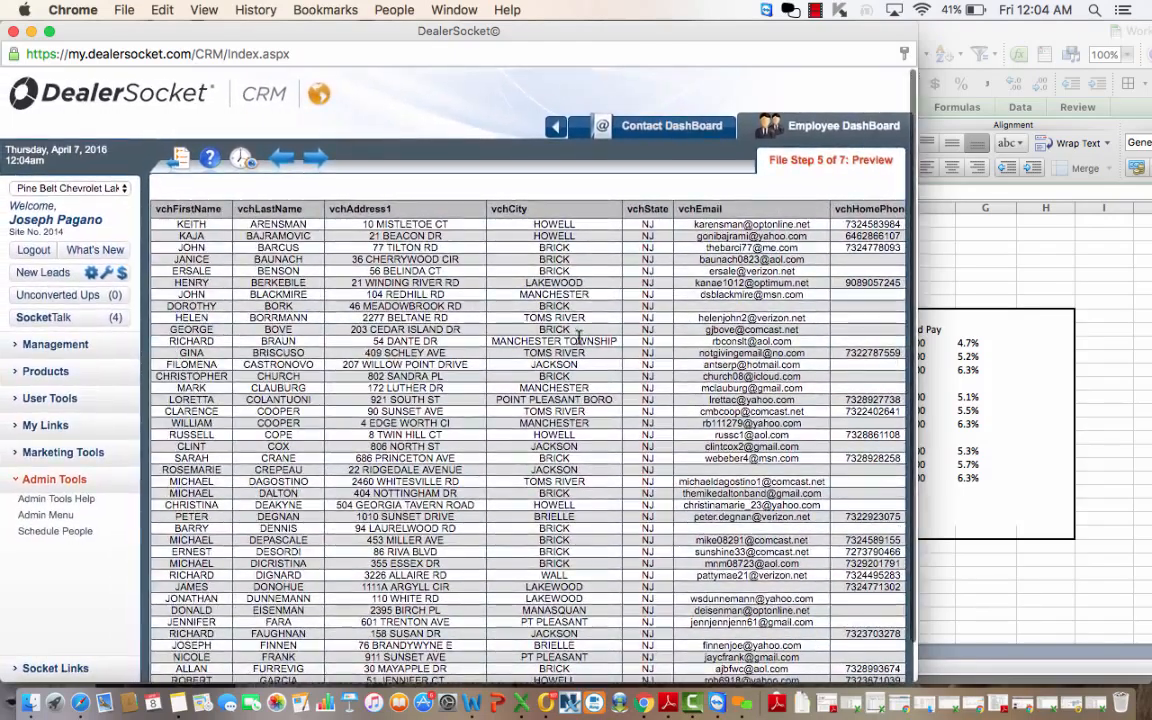
pyautogui.click(320, 160)
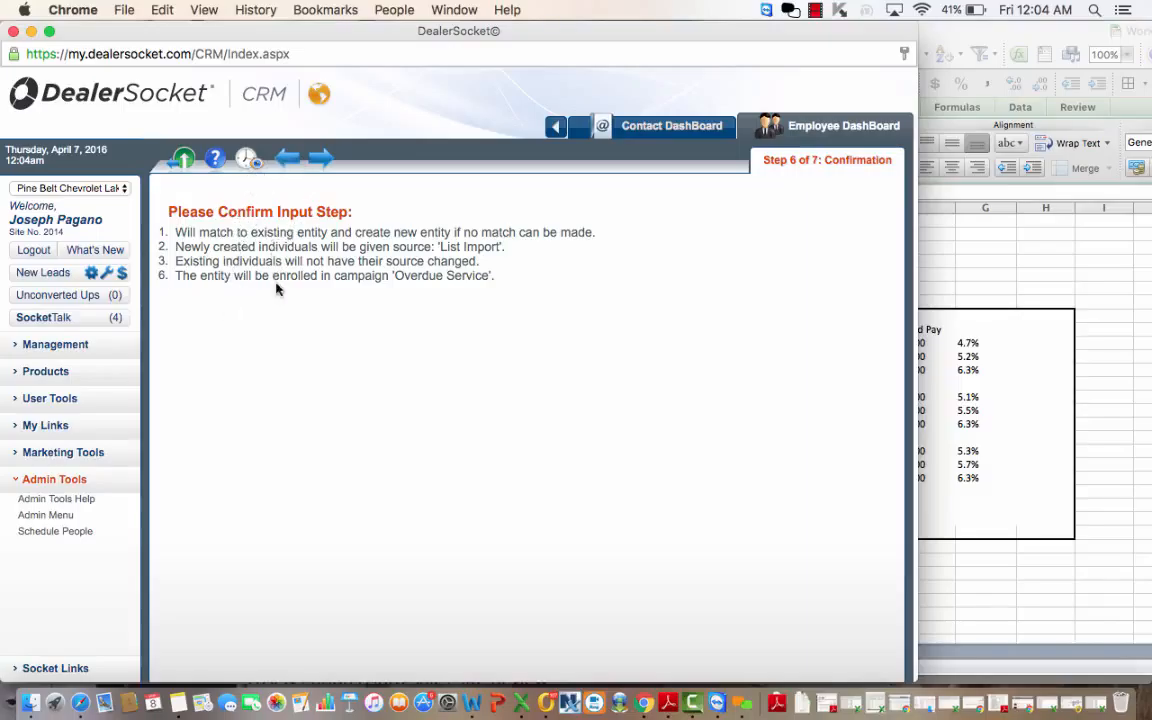
pyautogui.click(323, 163)
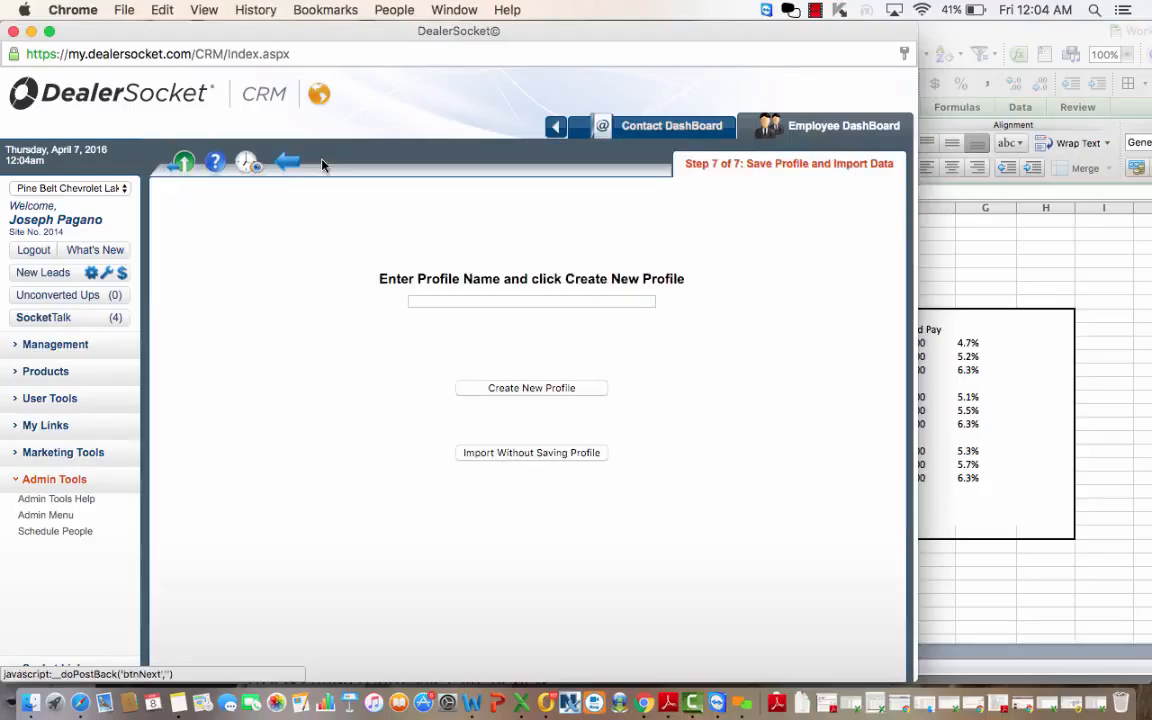
# - Save the import settings as a new profile named Overdue Service Call and submit the import
pyautogui.click(483, 304)
pyautogui.write('O')
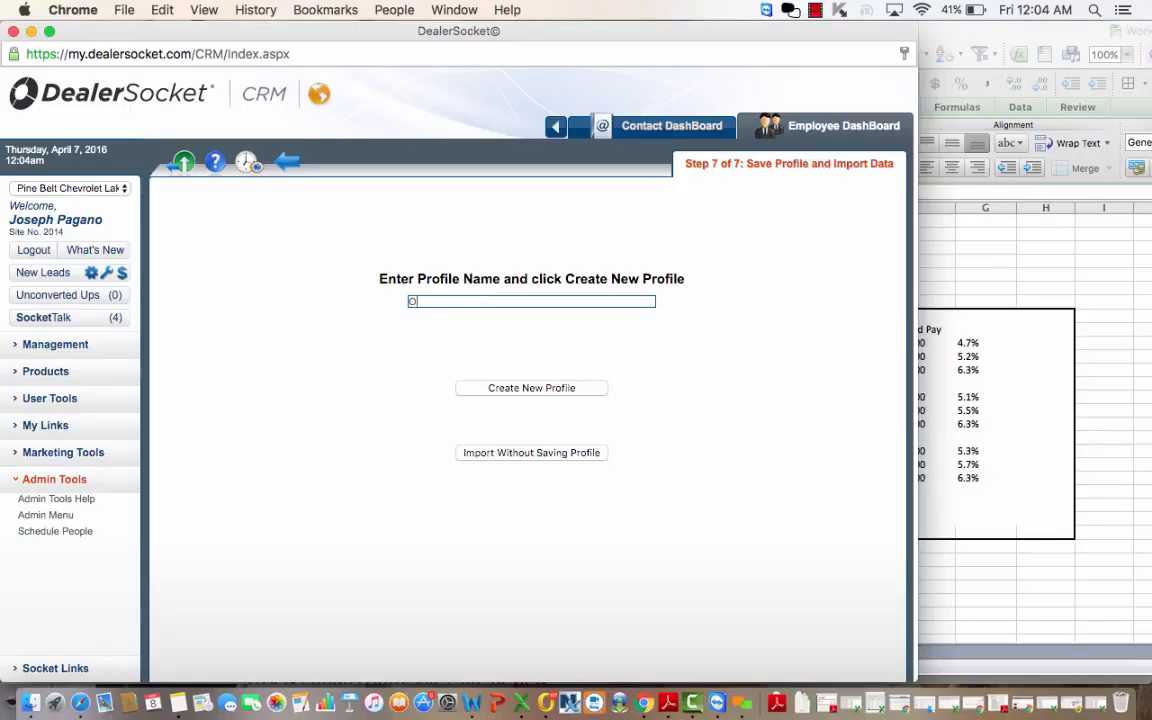
pyautogui.write('verdue Service Call')
pyautogui.click(548, 388)
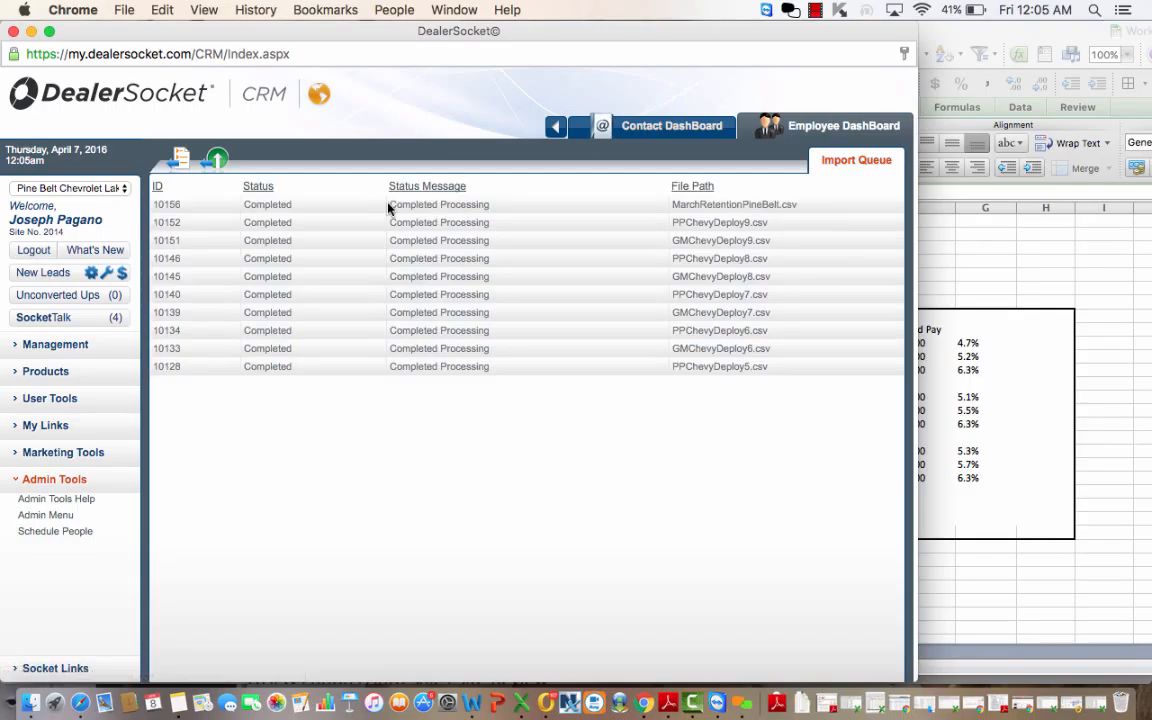
# - Open a new Import Contact session from the Admin Menu and select the saved Overdue Service Call profile
pyautogui.click(46, 517)
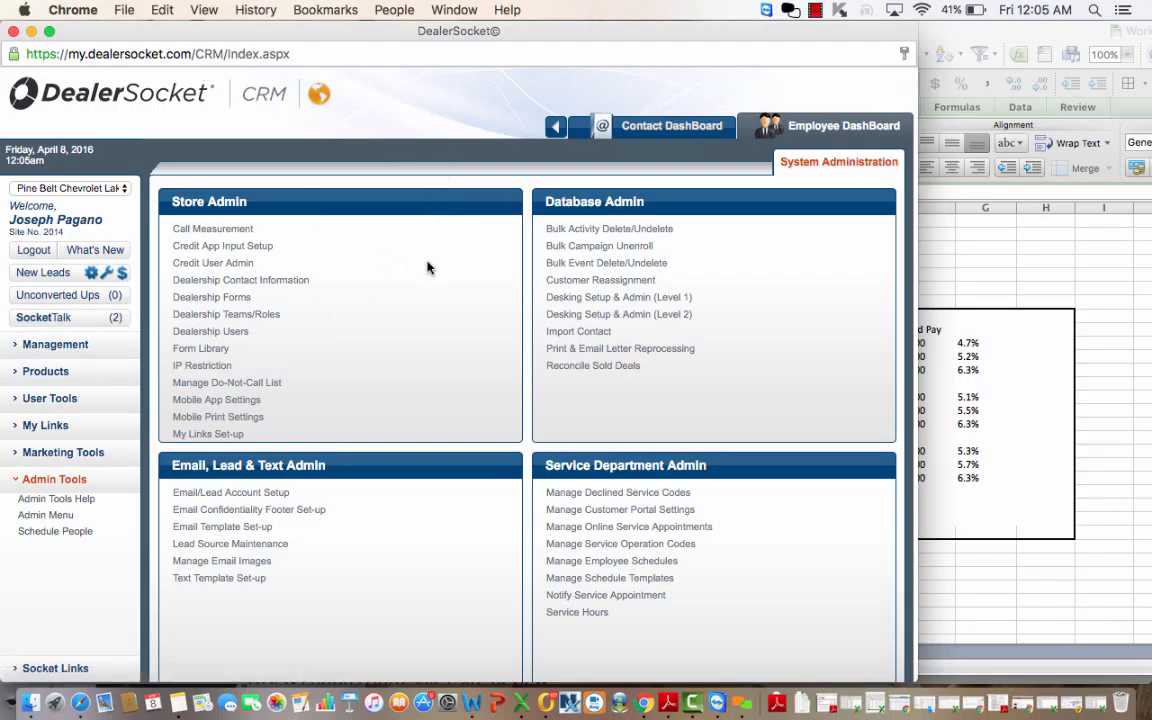
pyautogui.click(567, 340)
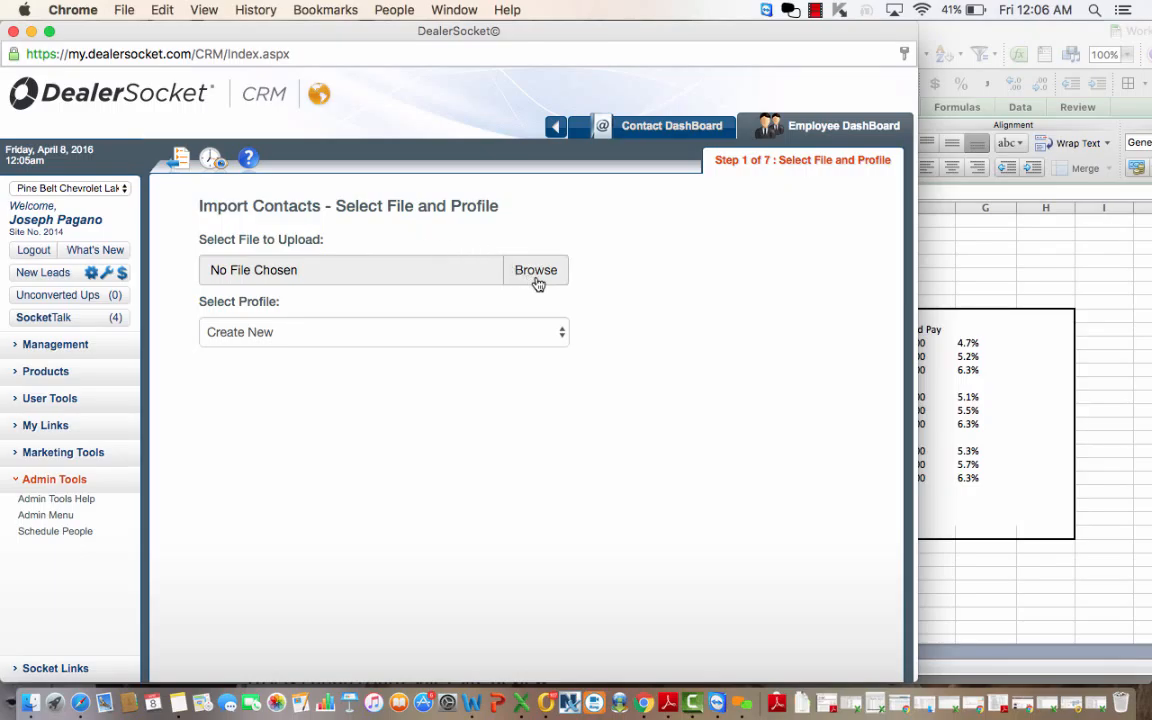
pyautogui.click(562, 339)
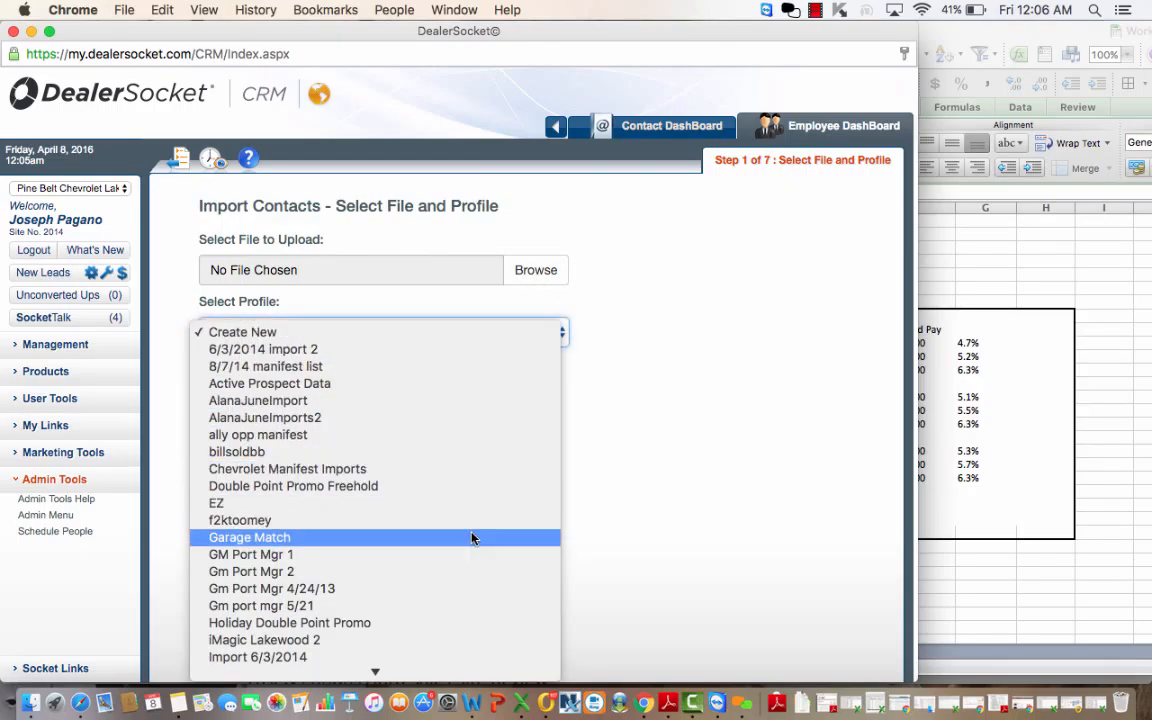
pyautogui.scroll(-5, 472, 539)
pyautogui.scroll(-3, 472, 539)
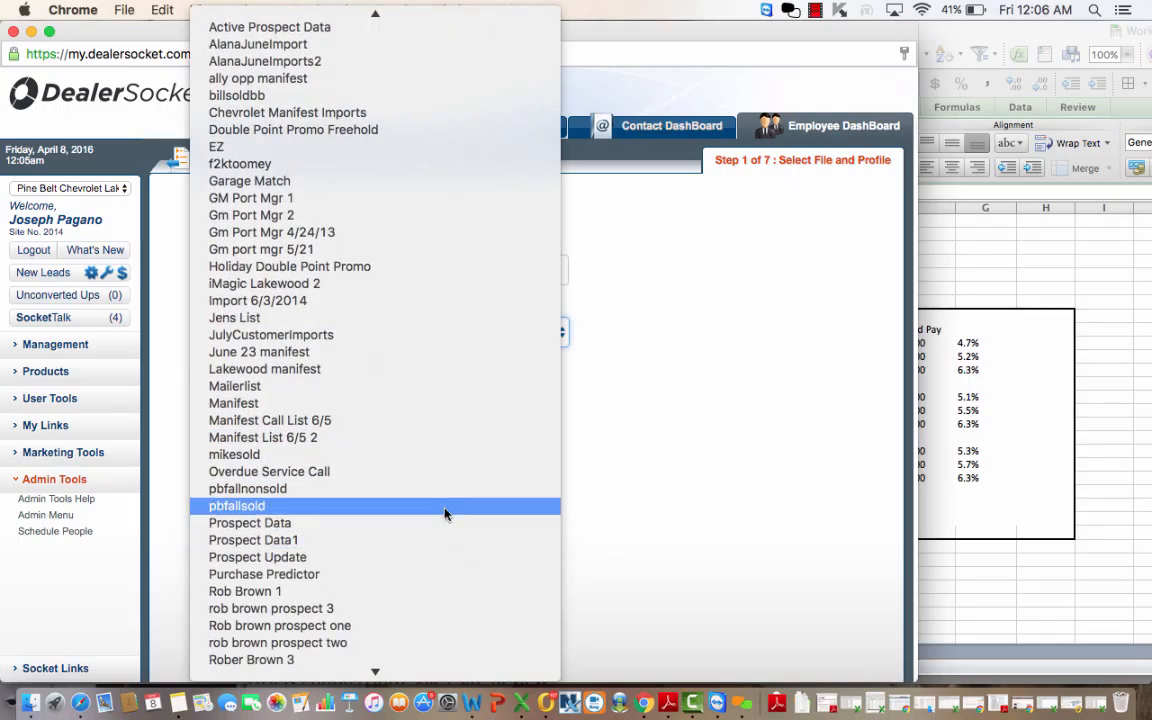
pyautogui.click(448, 472)
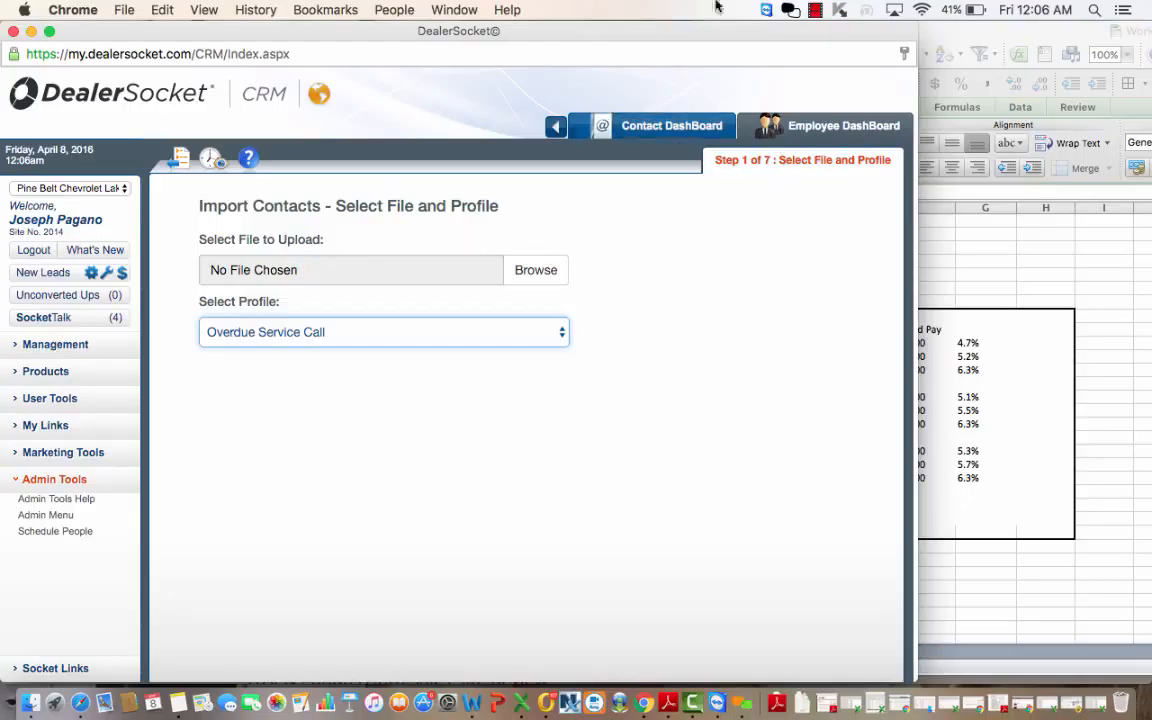
pyautogui.click(816, 10)
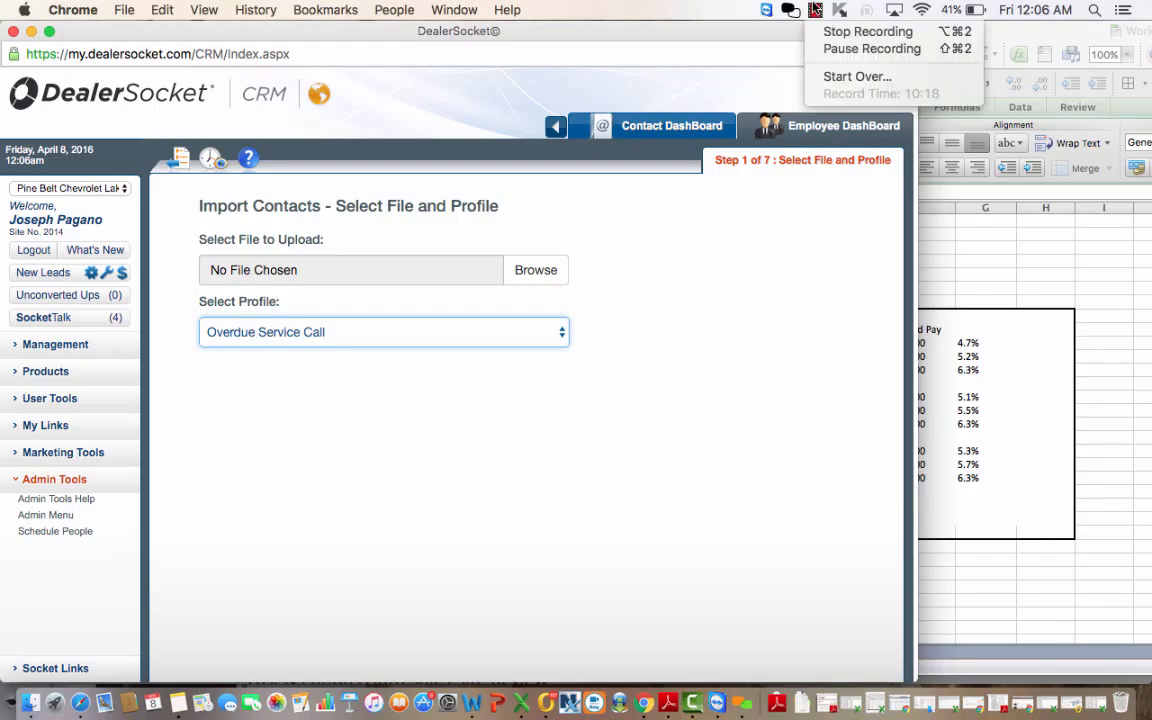